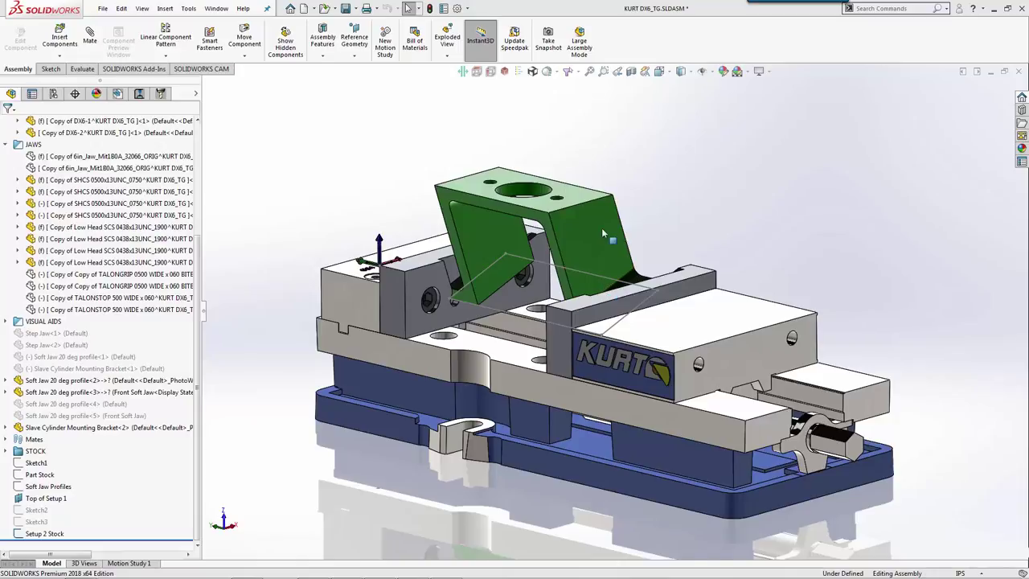
Inspect the bracket clamped in the vise from the front, side and isometric views, and review the assembly's configurations
{"action": "left_click", "coordinate": [575, 198]}
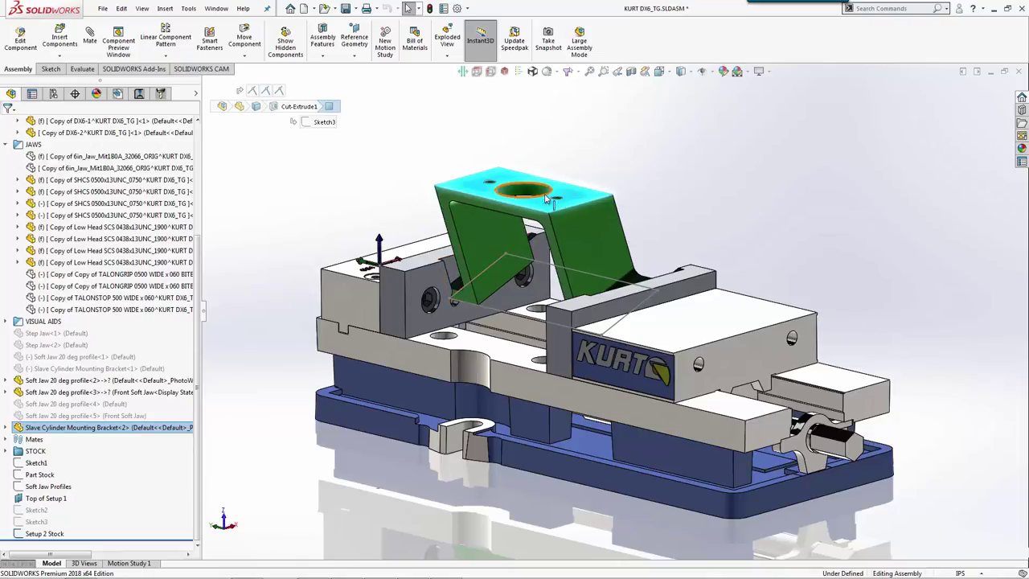
{"action": "left_click", "coordinate": [682, 170]}
{"action": "key", "text": "space"}
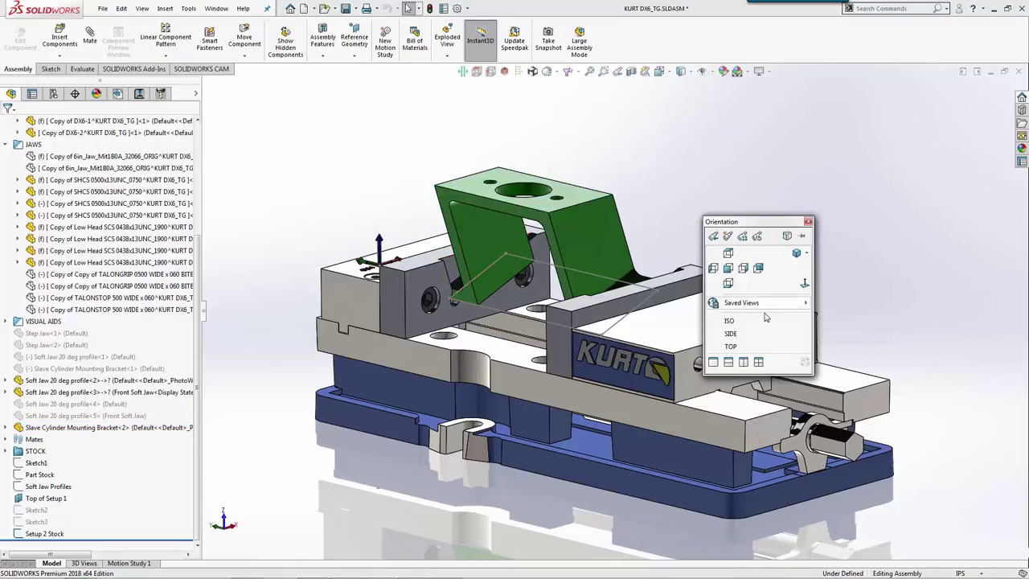
{"action": "left_click", "coordinate": [756, 269]}
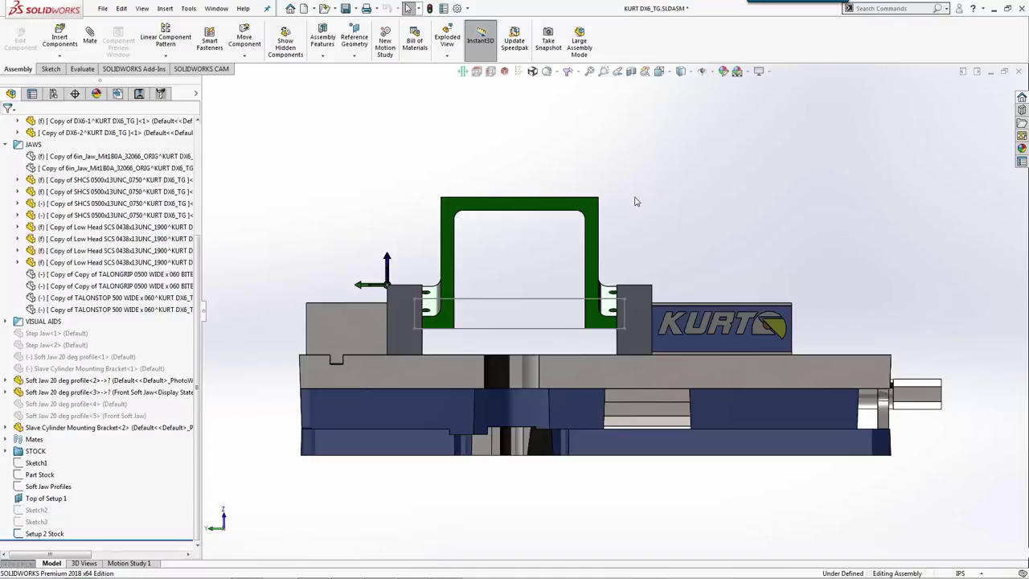
{"action": "key", "text": "shift+Left"}
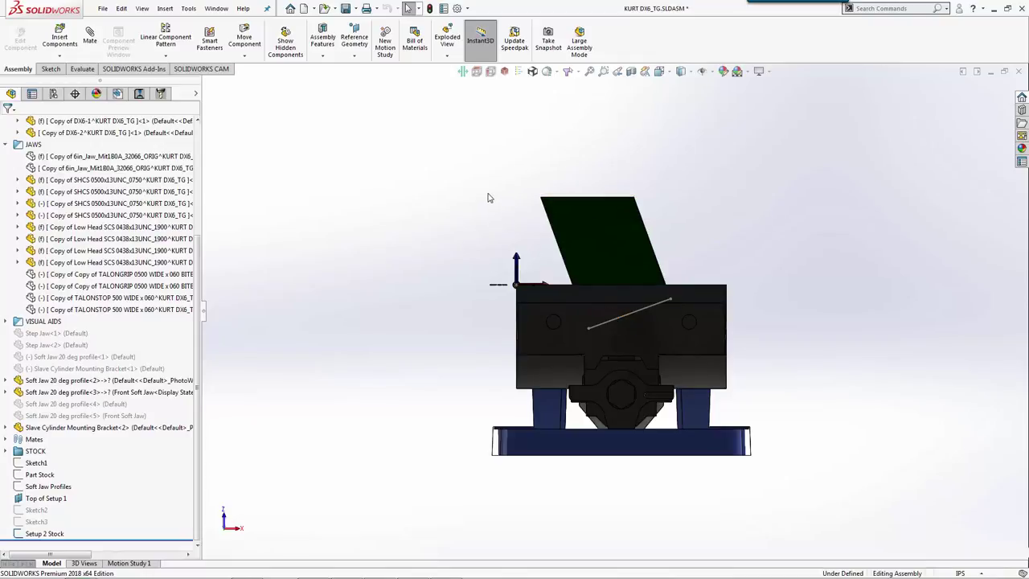
{"action": "key", "text": "ctrl+7"}
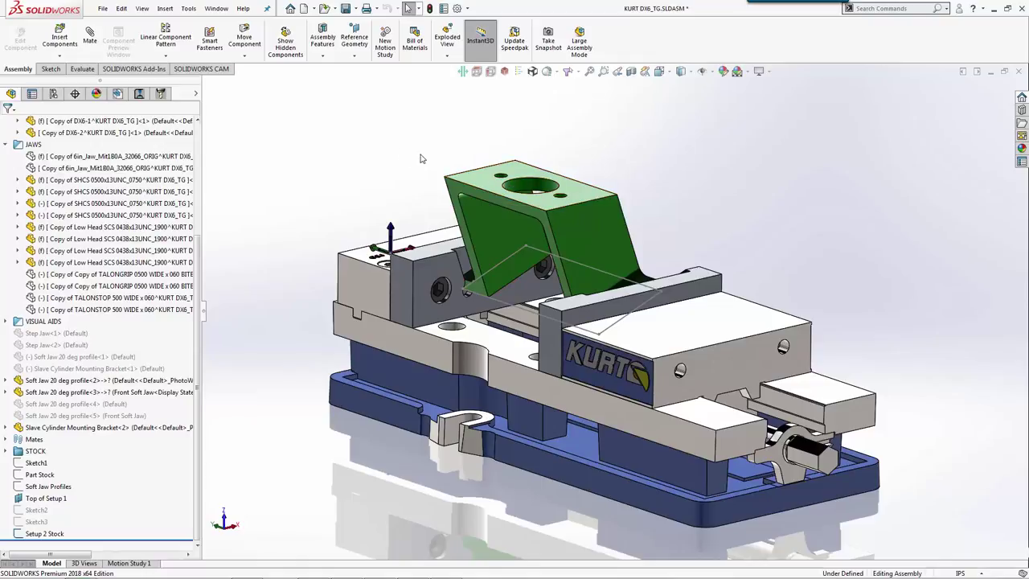
{"action": "left_click", "coordinate": [53, 94]}
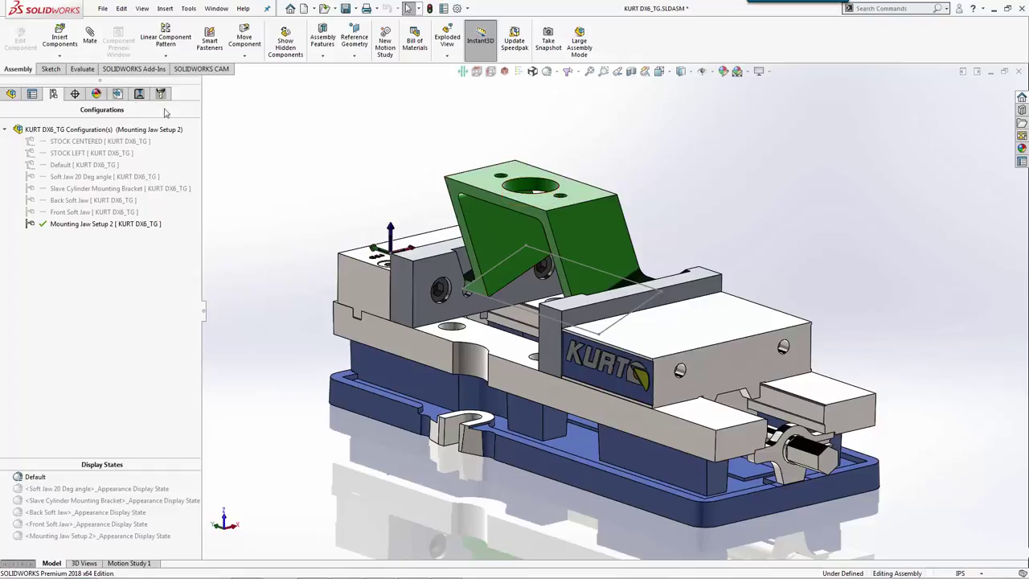
Choose the MATSUURA 760 post processor for the Mill - Inch machine in SOLIDWORKS CAM
{"action": "left_click", "coordinate": [117, 94]}
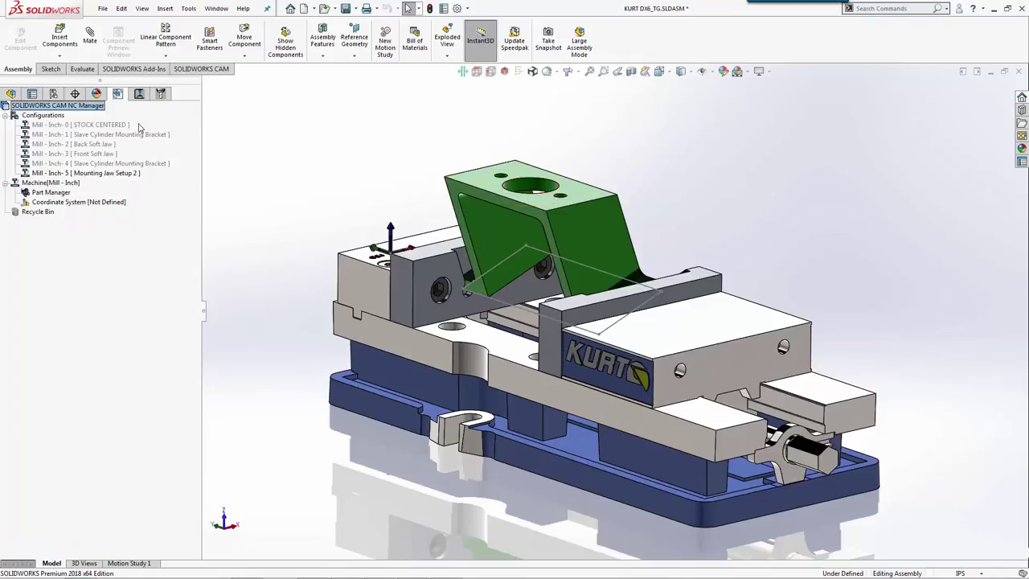
{"action": "double_click", "coordinate": [68, 185]}
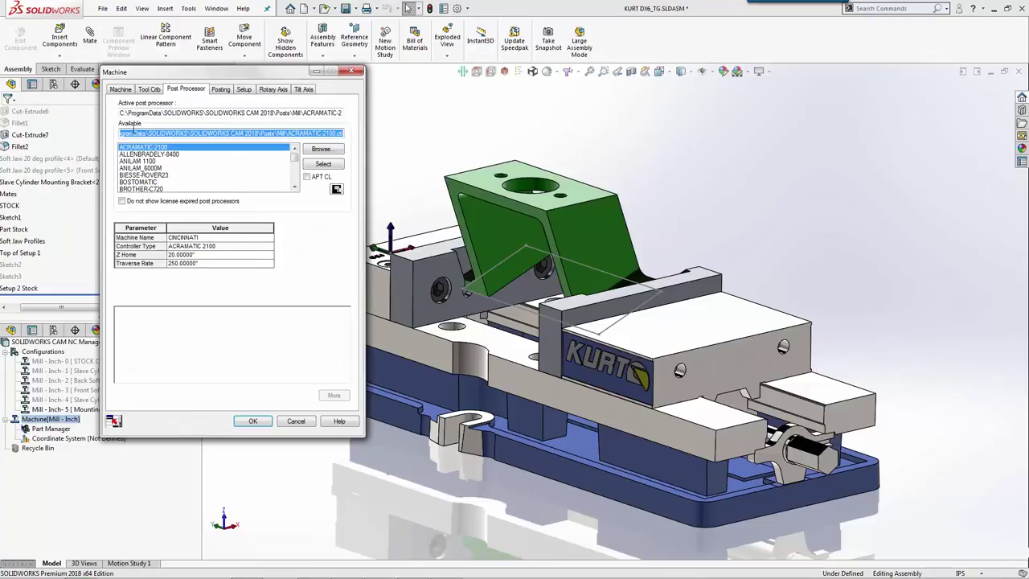
{"action": "left_click_drag", "start_coordinate": [296, 160], "coordinate": [296, 174]}
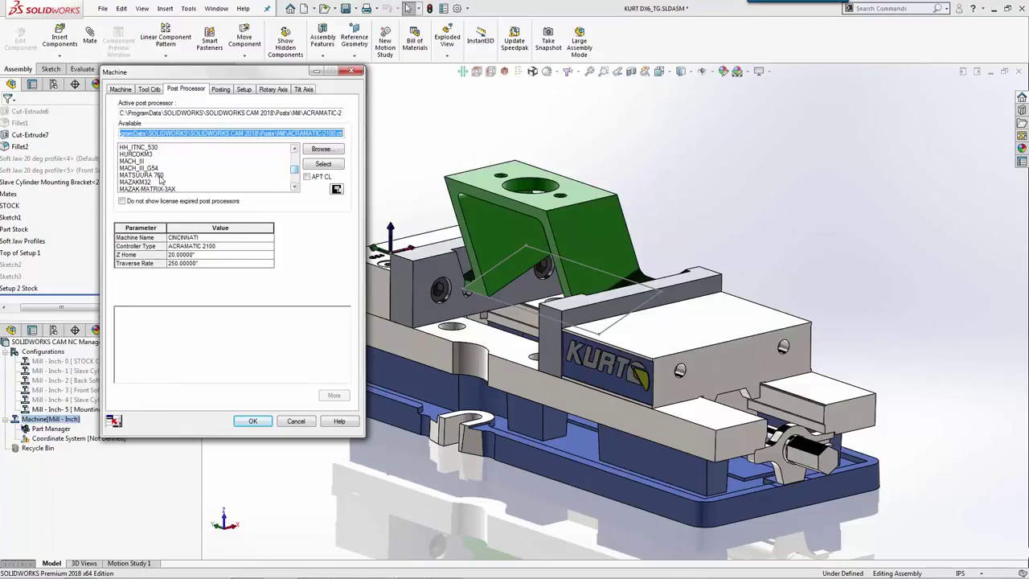
{"action": "left_click", "coordinate": [160, 176]}
{"action": "left_click", "coordinate": [323, 164]}
Make Kennametal - Aluminum the active tool crib and accept the Mill - Inch machine settings
{"action": "left_click", "coordinate": [149, 90]}
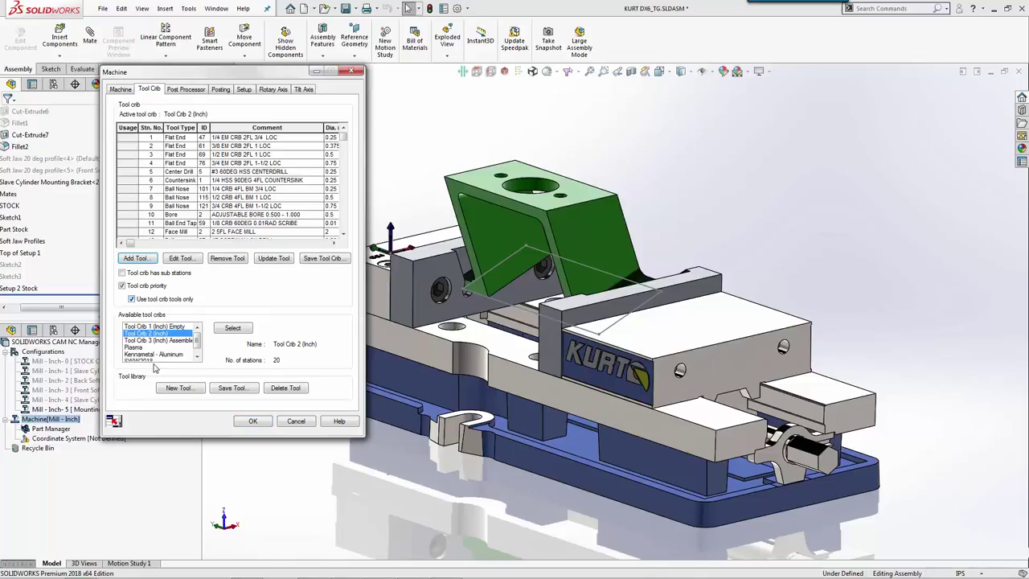
{"action": "left_click", "coordinate": [153, 354]}
{"action": "left_click", "coordinate": [242, 327]}
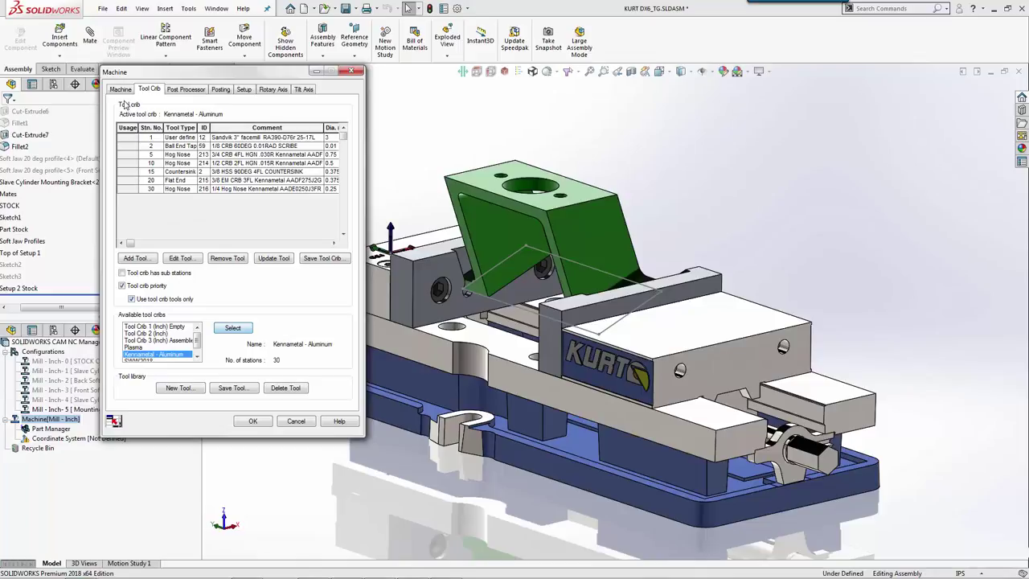
{"action": "left_click", "coordinate": [120, 89]}
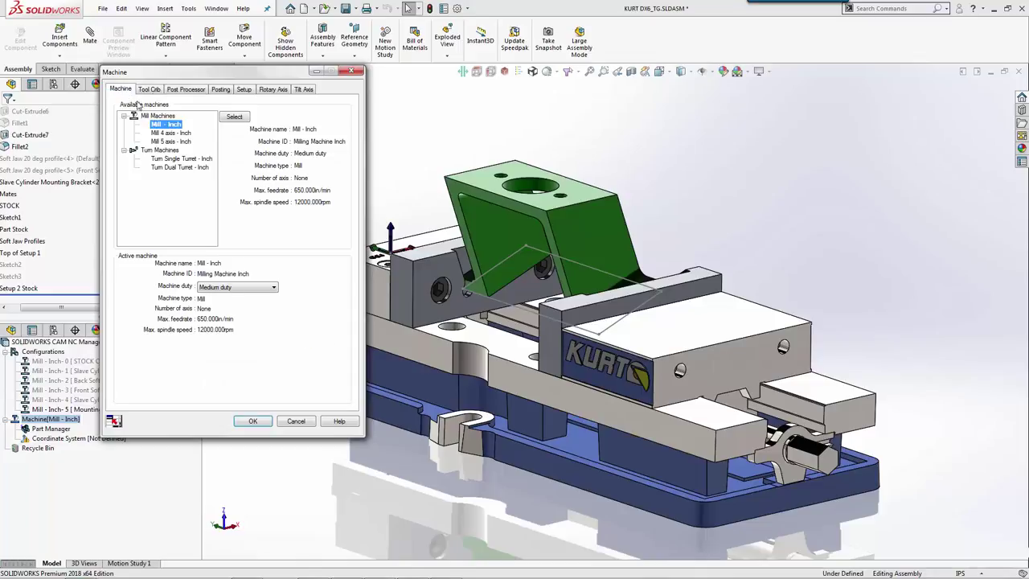
{"action": "left_click", "coordinate": [264, 424]}
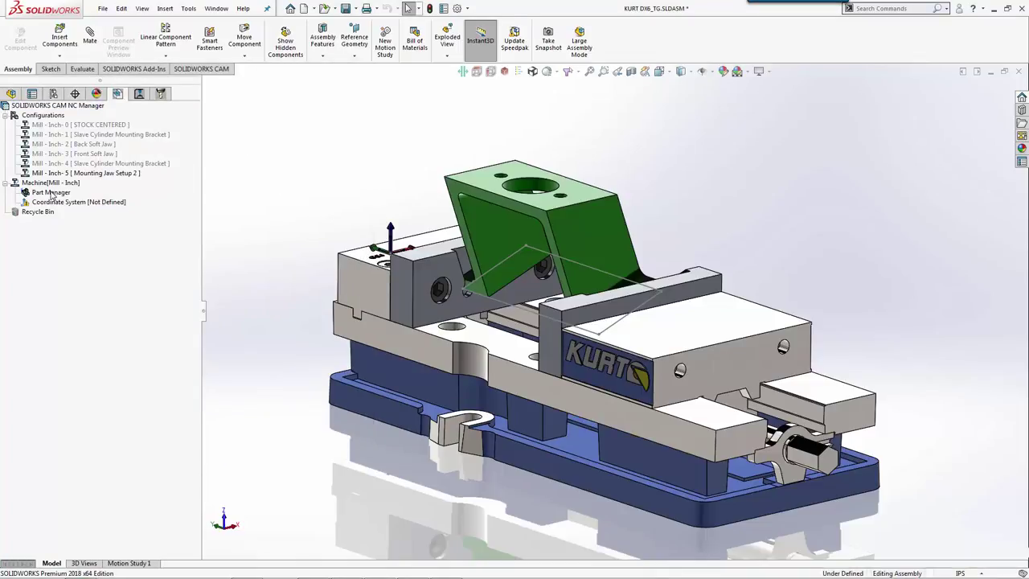
Add the green Slave Cylinder Mounting Bracket to the Part Manager as the part to machine
{"action": "double_click", "coordinate": [49, 195]}
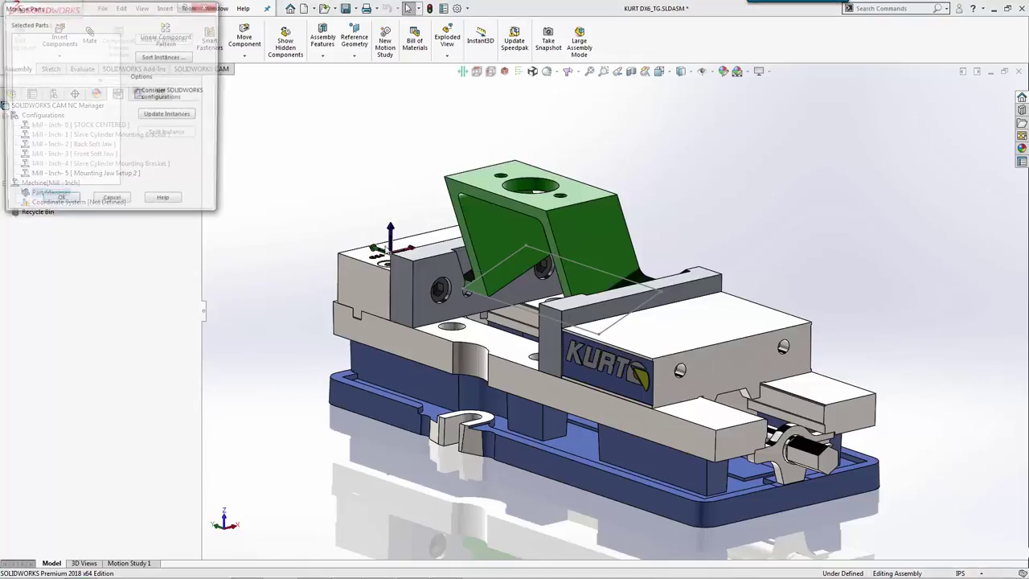
{"action": "left_click", "coordinate": [569, 236]}
{"action": "left_click", "coordinate": [57, 201]}
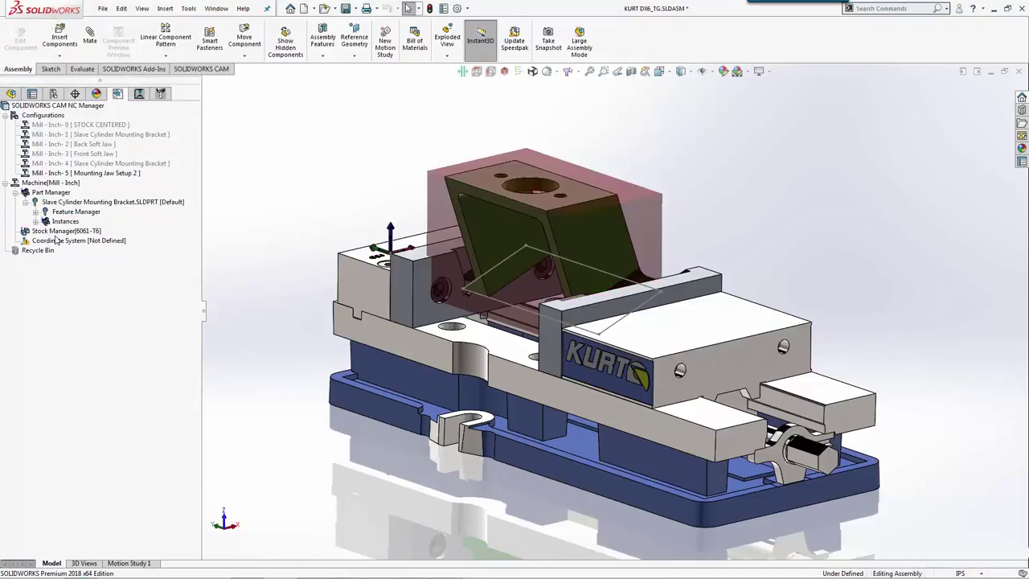
Define a user-defined fixture coordinate system with its origin at the G54 work offset point on the fixed jaw's corner
{"action": "double_click", "coordinate": [112, 241]}
{"action": "scroll", "coordinate": [394, 245], "scroll_direction": "down", "scroll_amount": 5}
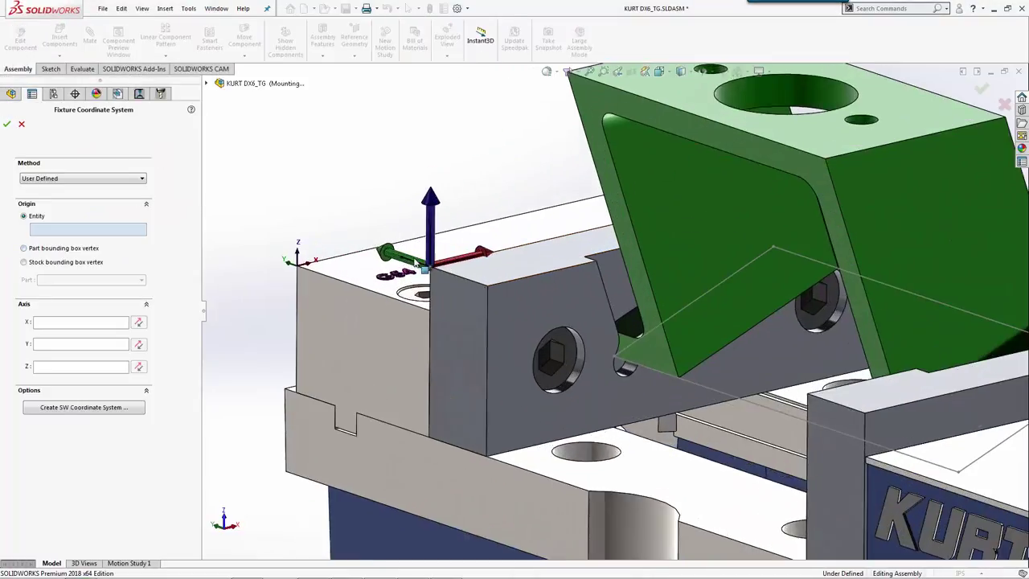
{"action": "left_click", "coordinate": [453, 267]}
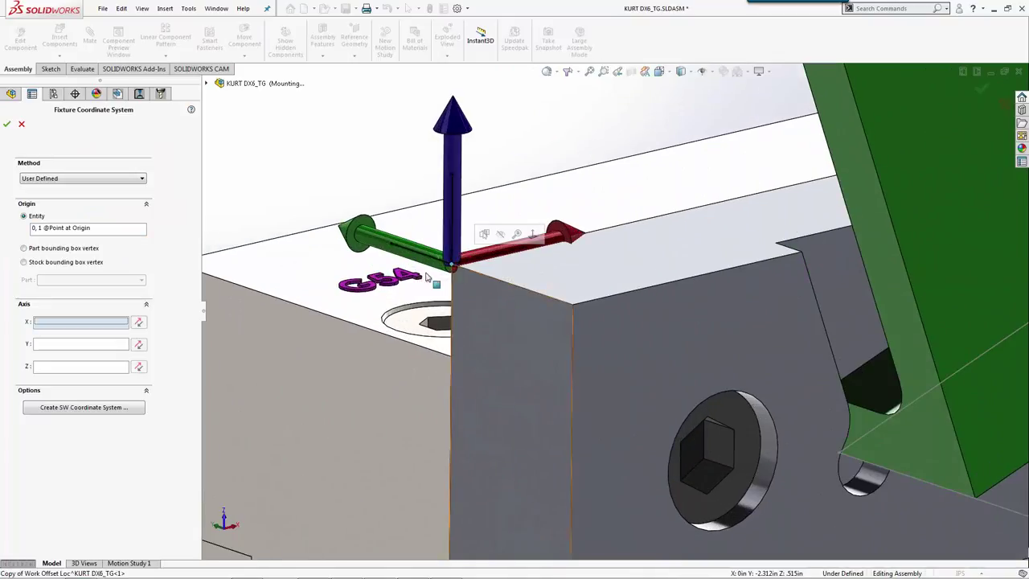
{"action": "left_click", "coordinate": [7, 124]}
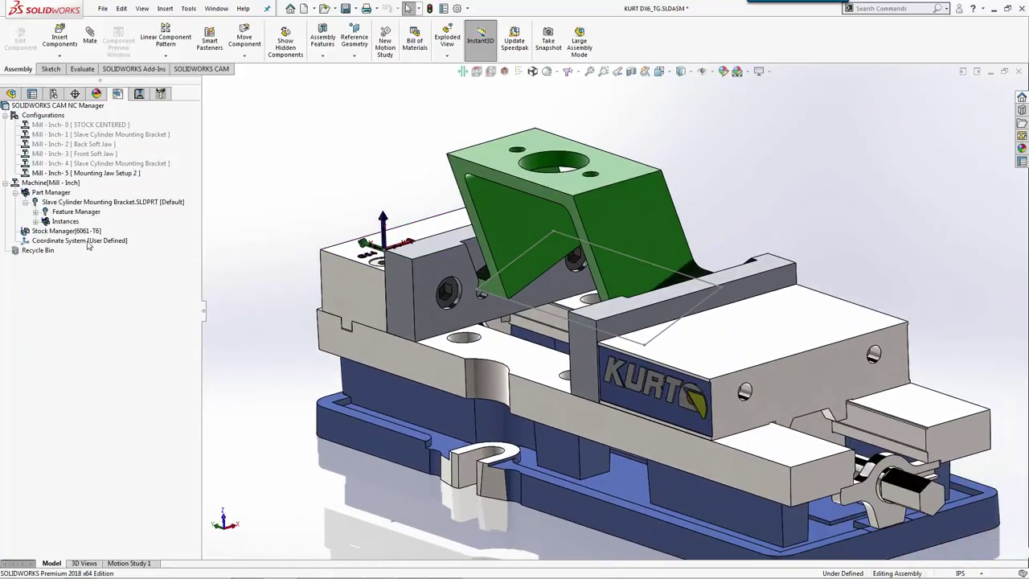
{"action": "left_click", "coordinate": [88, 242]}
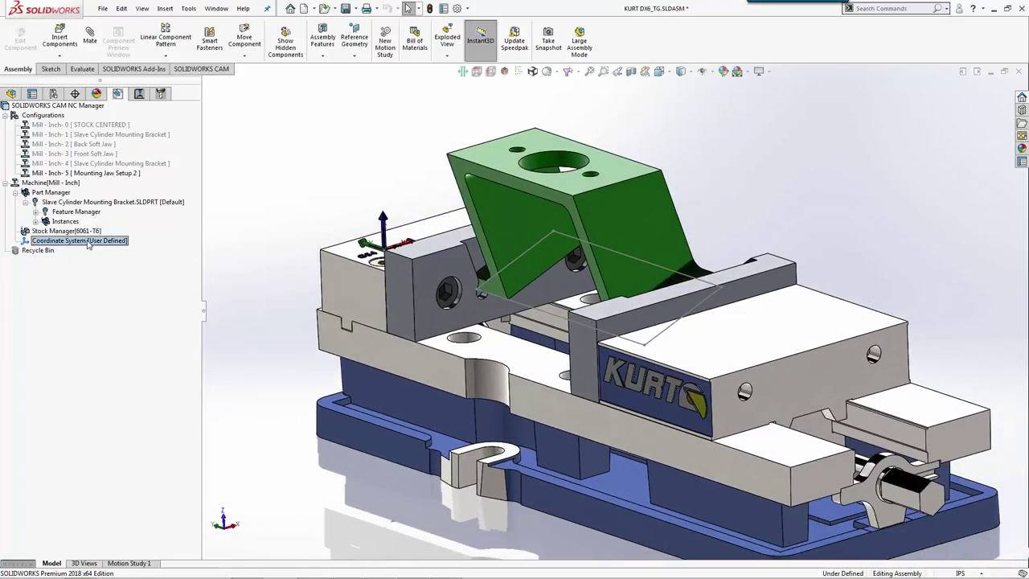
Define the stock as a blind extrusion of the Setup 2 Stock sketch, 4 in deep
{"action": "double_click", "coordinate": [84, 232]}
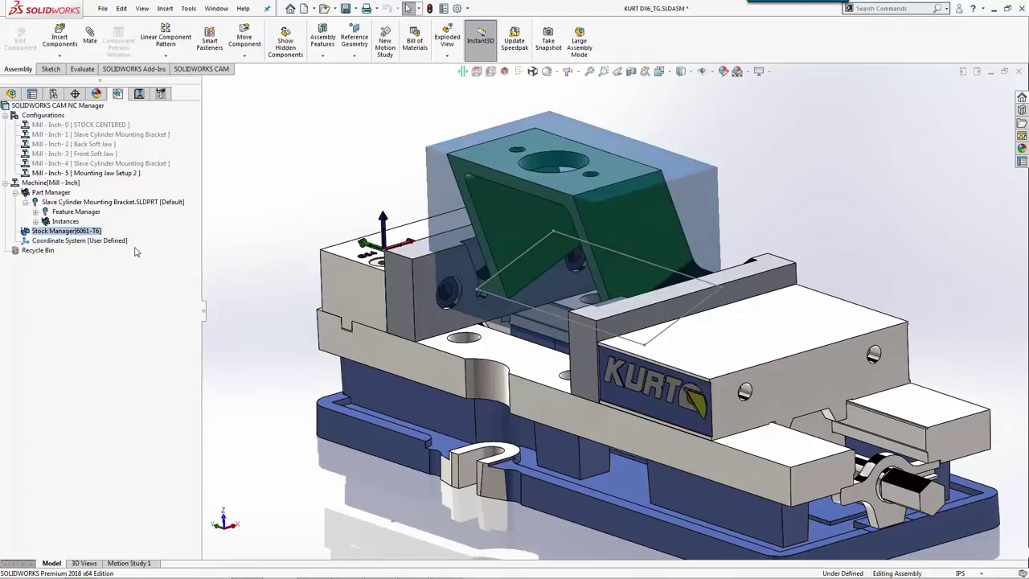
{"action": "left_click", "coordinate": [57, 239]}
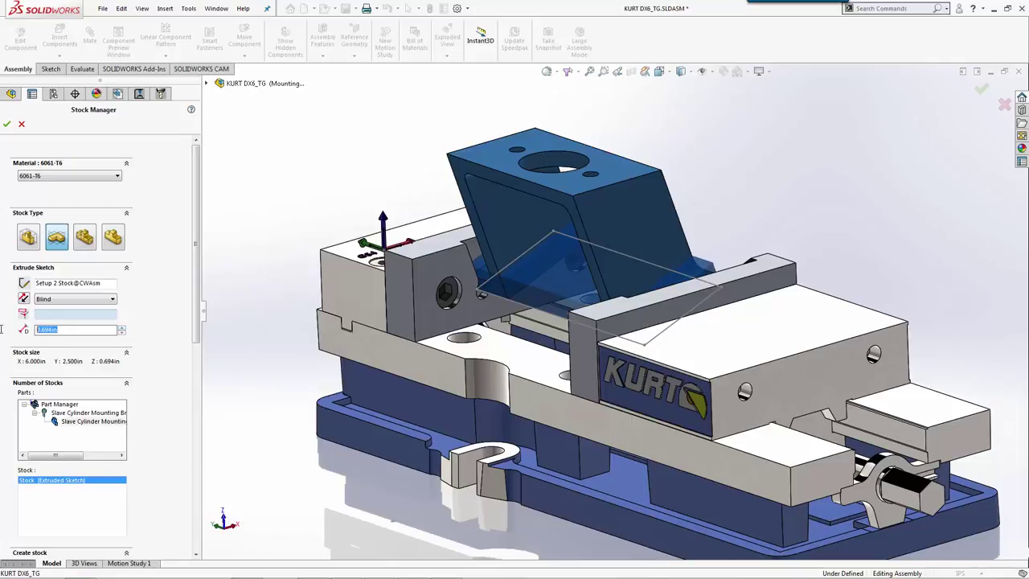
{"action": "key", "text": "Return"}
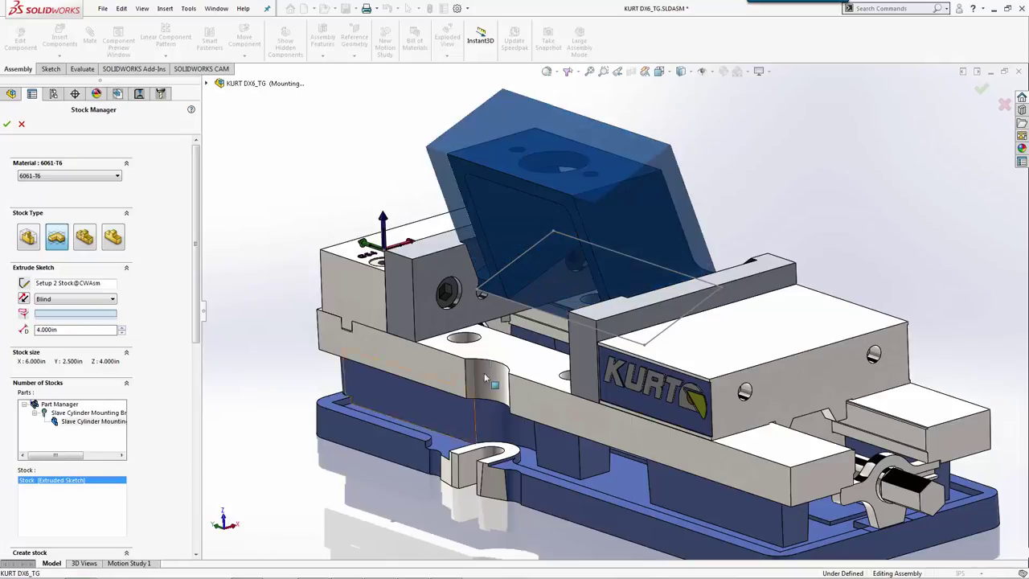
{"action": "middle_click_drag", "start_coordinate": [514, 265], "coordinate": [222, 222]}
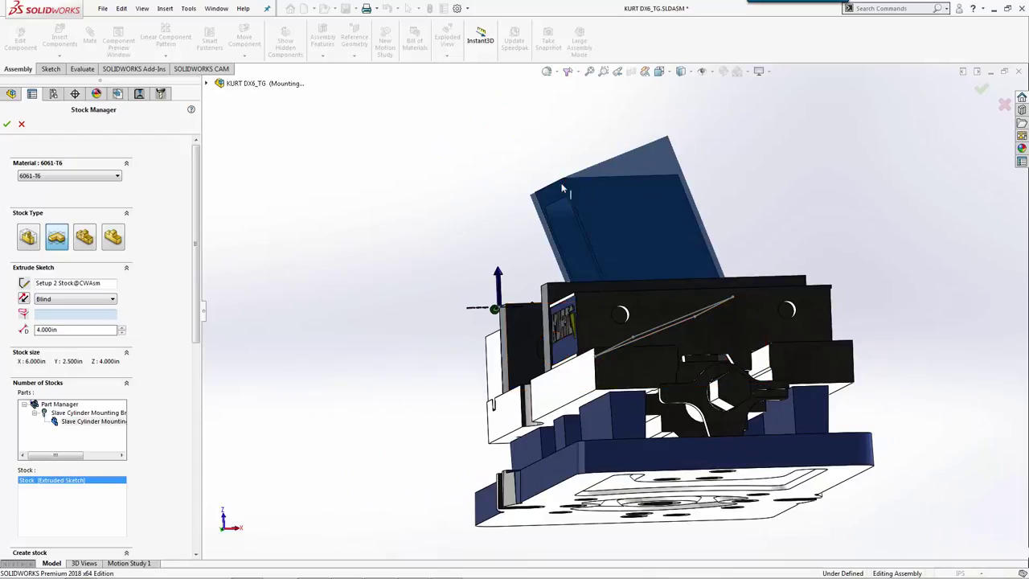
{"action": "left_click", "coordinate": [6, 124]}
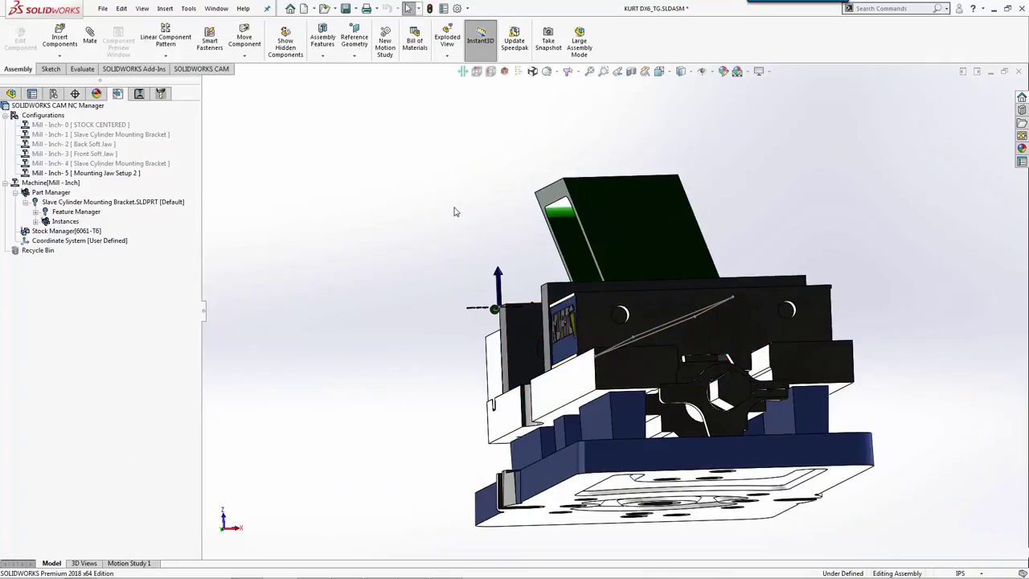
Insert a mill part setup whose machining direction is defined by the bracket's top face
{"action": "middle_click_drag", "start_coordinate": [455, 212], "coordinate": [507, 269]}
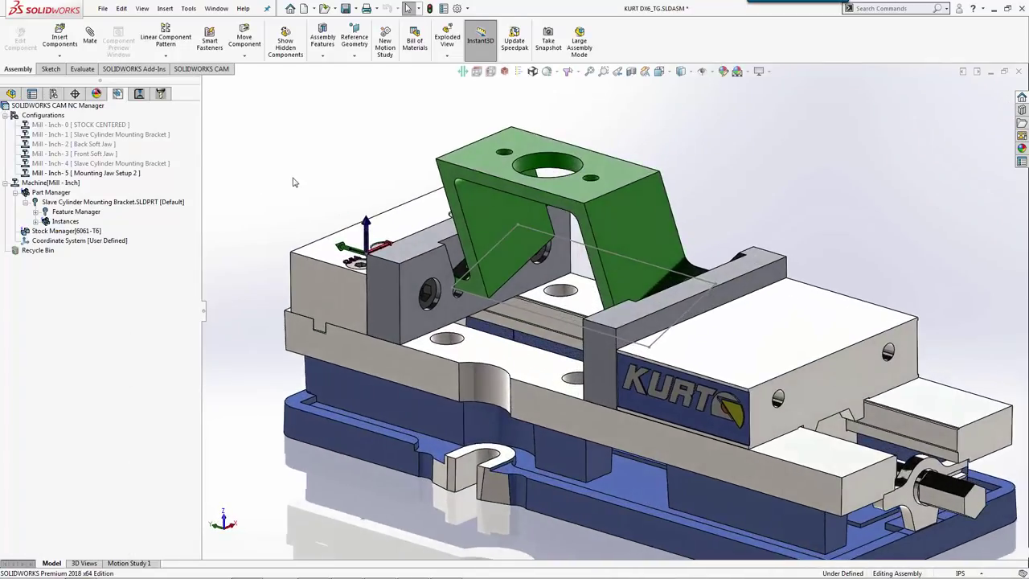
{"action": "left_click", "coordinate": [36, 211]}
{"action": "right_click", "coordinate": [80, 214]}
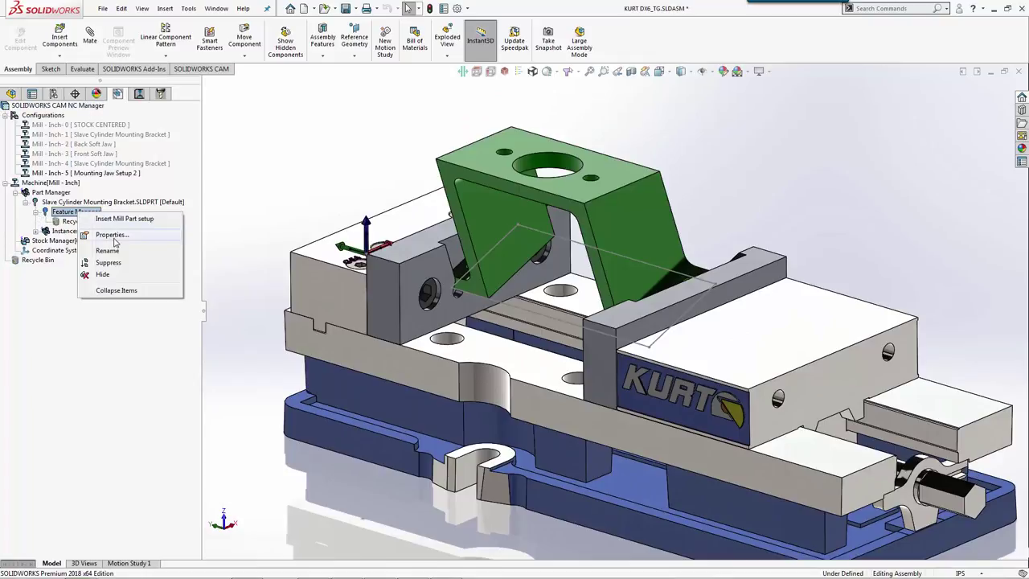
{"action": "left_click", "coordinate": [121, 225]}
{"action": "left_click_drag", "start_coordinate": [446, 163], "coordinate": [257, 163]}
{"action": "left_click", "coordinate": [487, 182]}
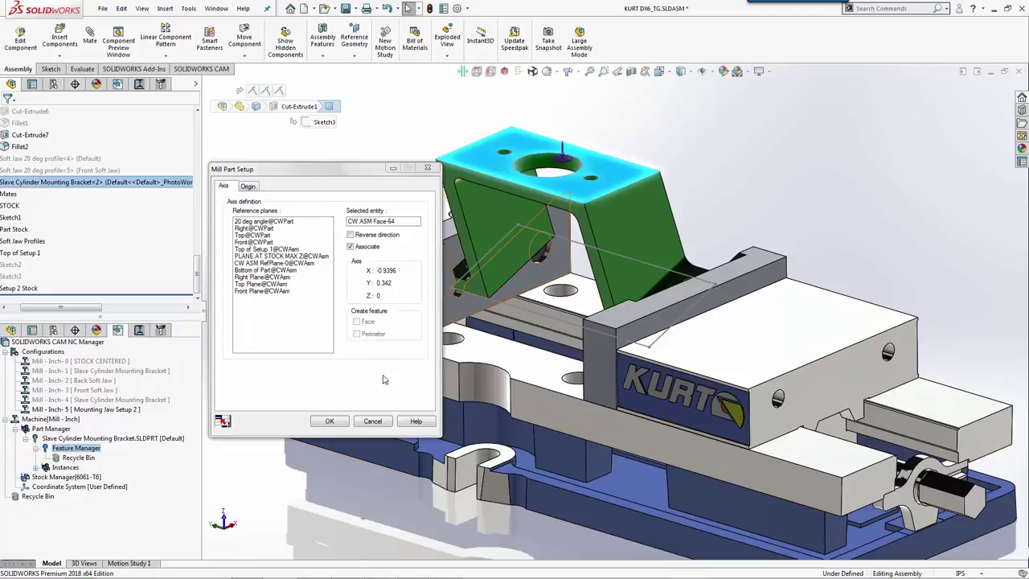
{"action": "left_click", "coordinate": [330, 421]}
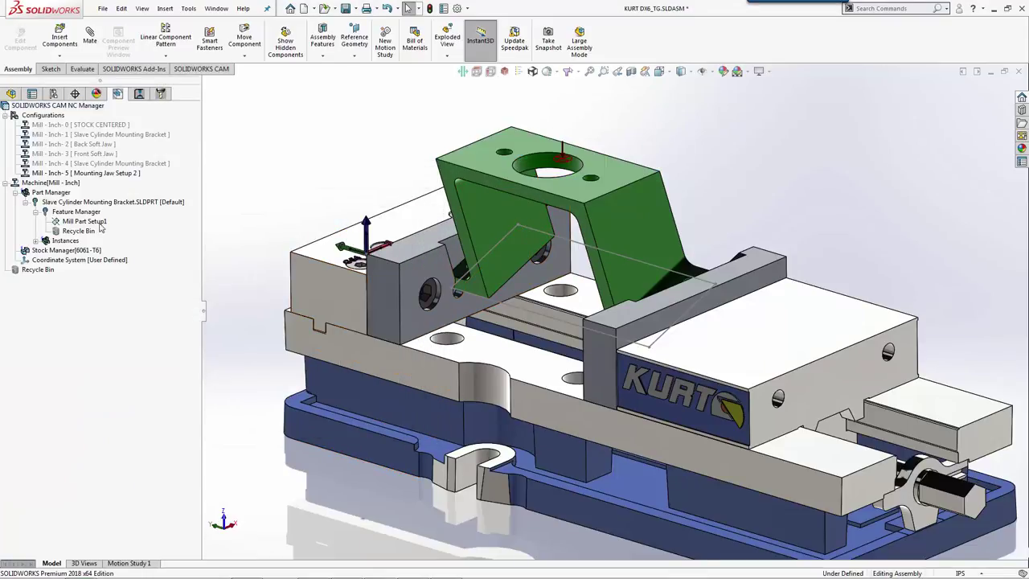
Start a 2.5 axis pocket feature using the large bore and both small holes on the bracket's top face as profiles
{"action": "right_click", "coordinate": [73, 223]}
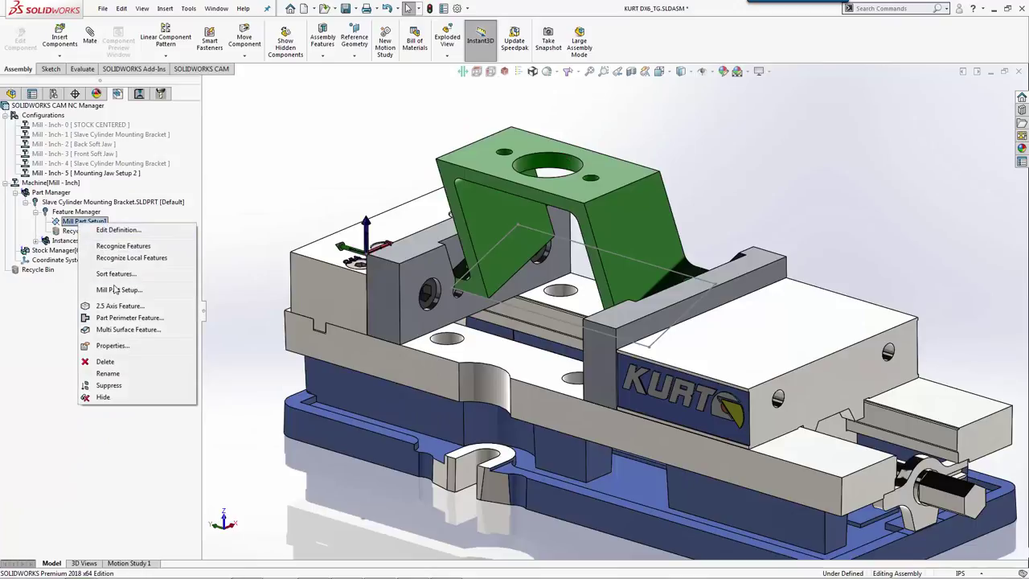
{"action": "left_click", "coordinate": [119, 305]}
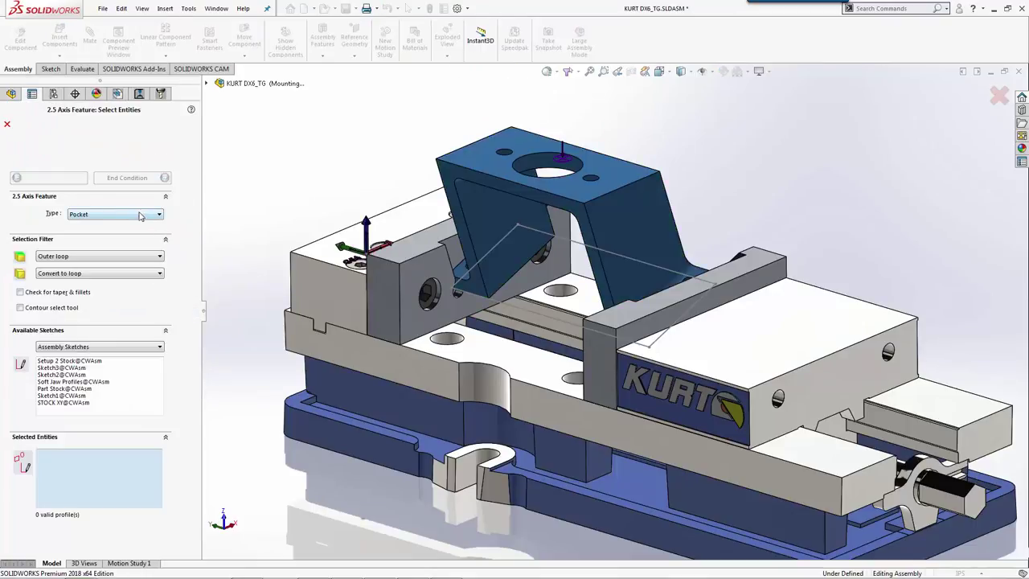
{"action": "left_click", "coordinate": [480, 163]}
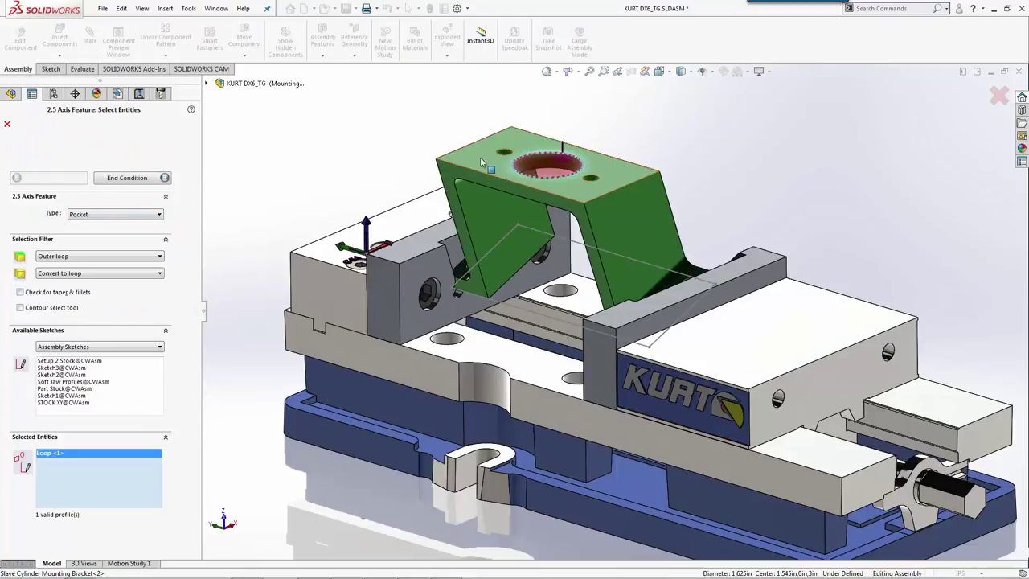
{"action": "left_click", "coordinate": [595, 175]}
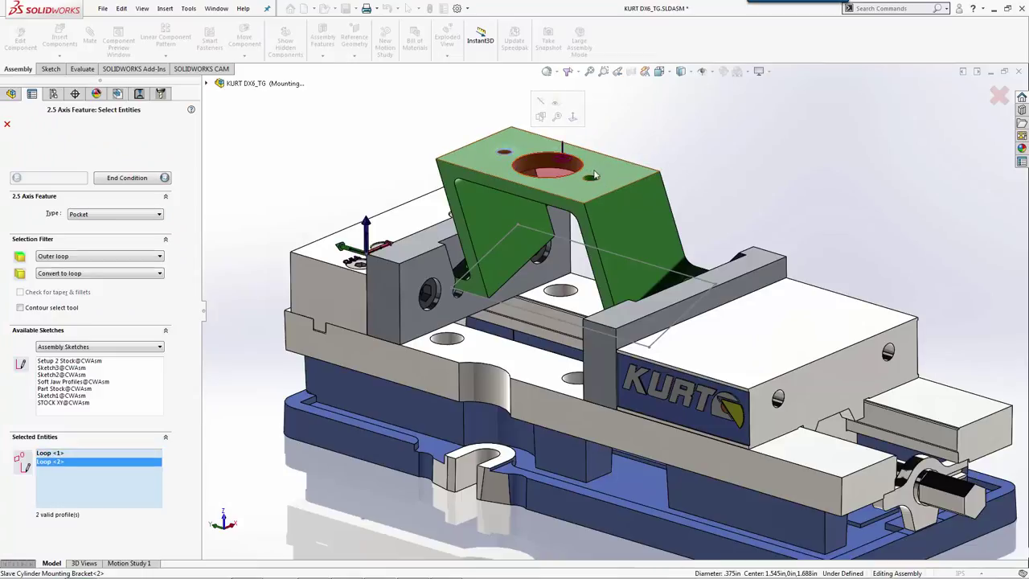
{"action": "left_click", "coordinate": [592, 176]}
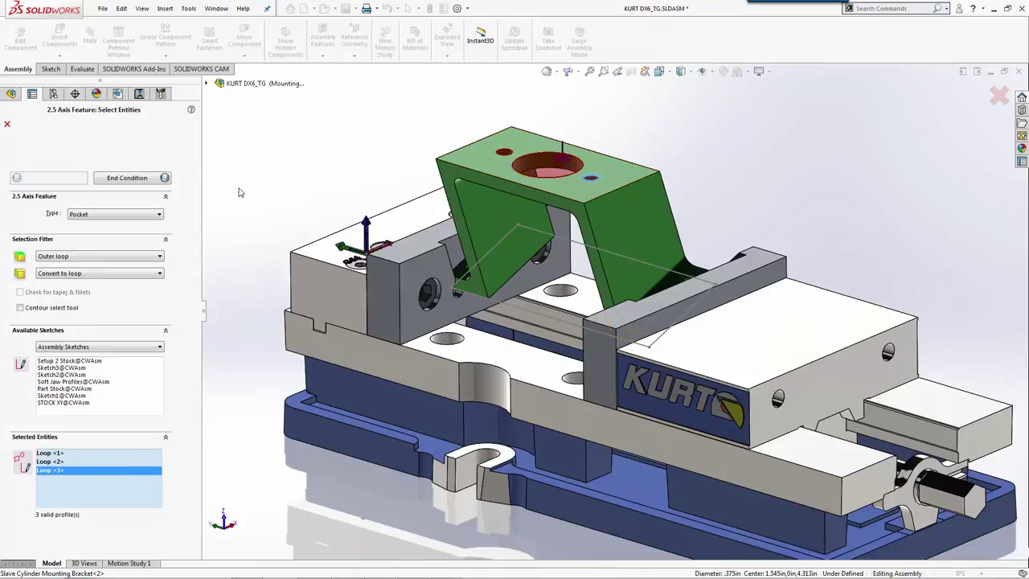
Set the pocket's end condition to Upto Face, ending at the underside of the bracket's top plate
{"action": "left_click", "coordinate": [120, 177]}
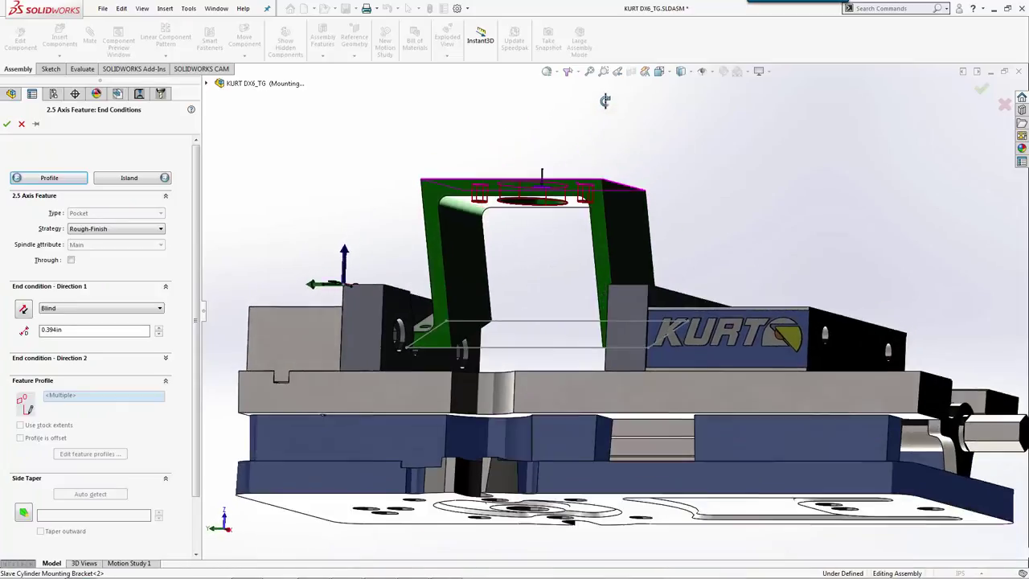
{"action": "middle_click_drag", "start_coordinate": [605, 100], "coordinate": [603, 84]}
{"action": "left_click", "coordinate": [579, 212]}
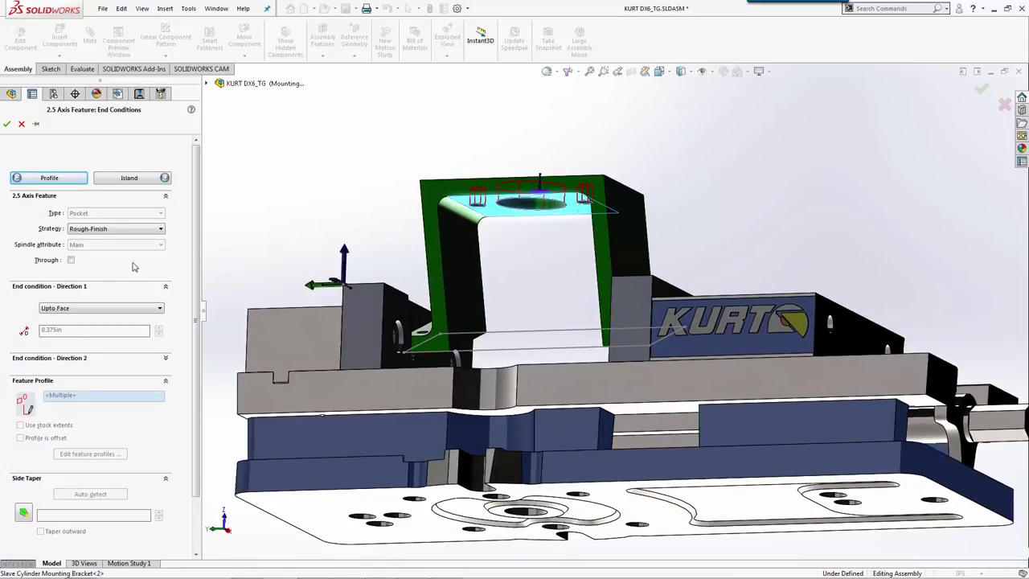
Make the pocket feature a through feature with the Rough strategy and finish creating it
{"action": "left_click", "coordinate": [71, 260]}
{"action": "middle_click_drag", "start_coordinate": [313, 214], "coordinate": [301, 280]}
{"action": "left_click", "coordinate": [84, 231]}
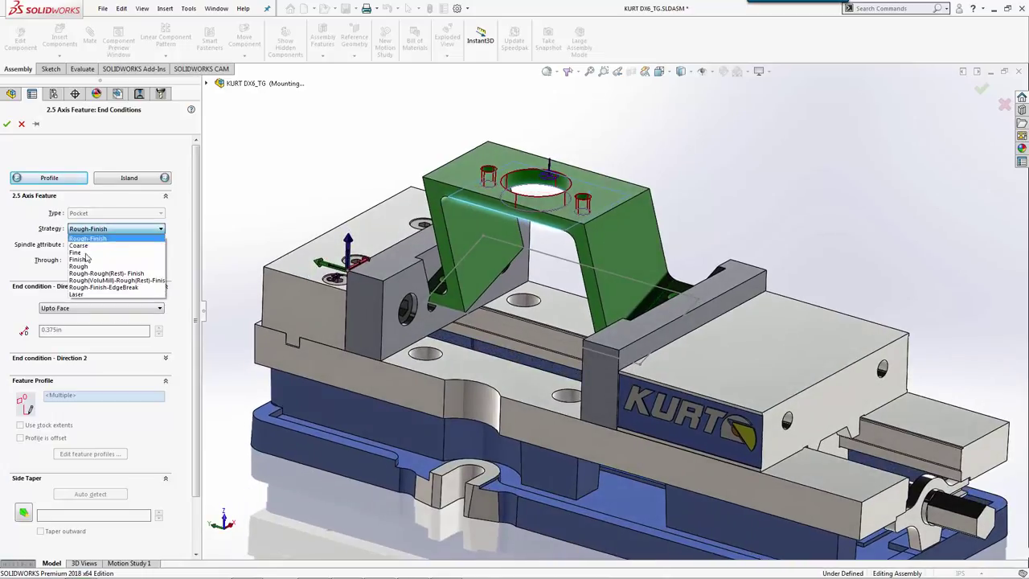
{"action": "left_click", "coordinate": [91, 267]}
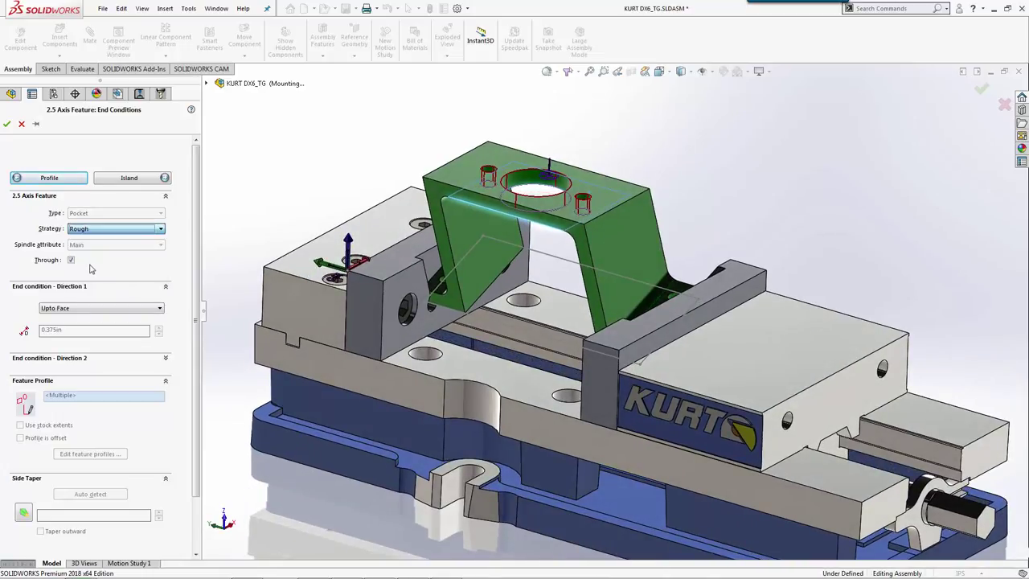
{"action": "left_click", "coordinate": [7, 124]}
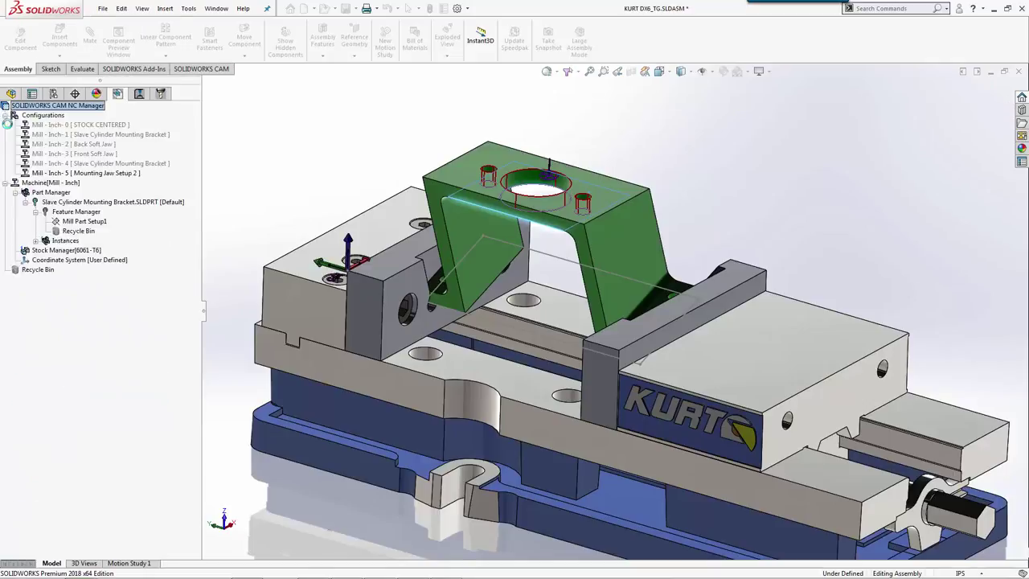
Generate the operation plan for Setup1 from the circular pocket features
{"action": "right_click", "coordinate": [45, 290]}
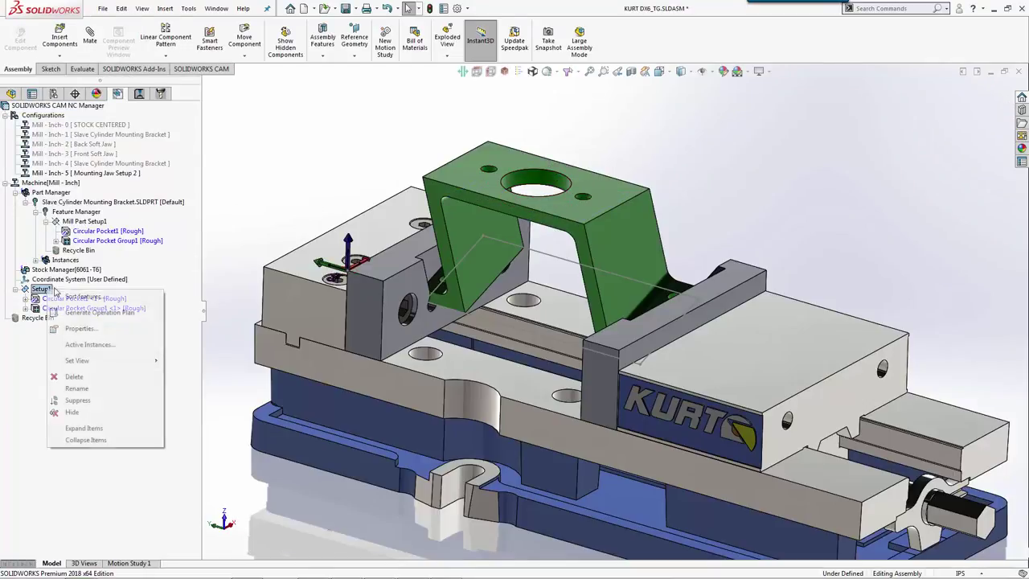
{"action": "left_click", "coordinate": [112, 310]}
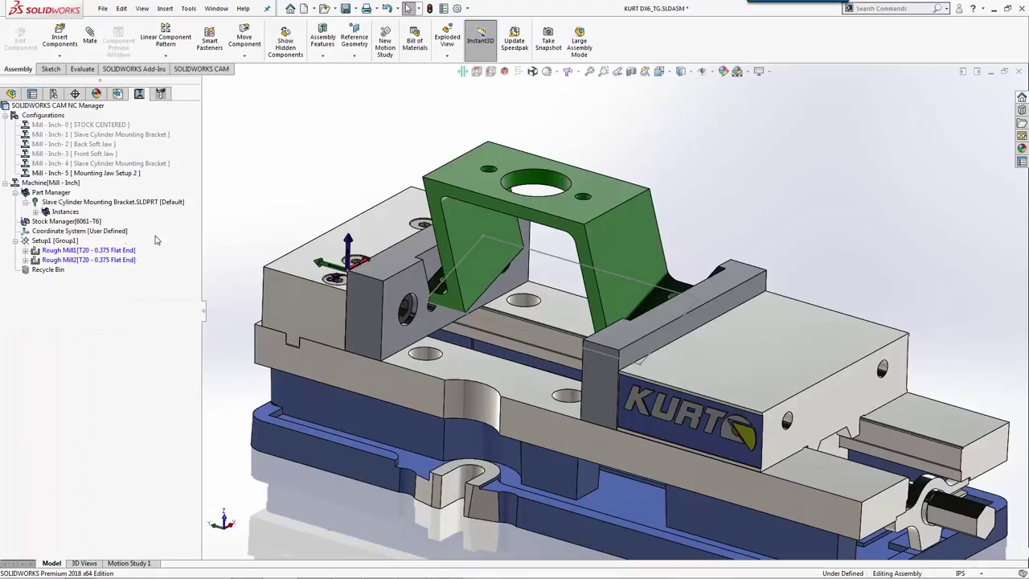
{"action": "mouse_move", "coordinate": [103, 254]}
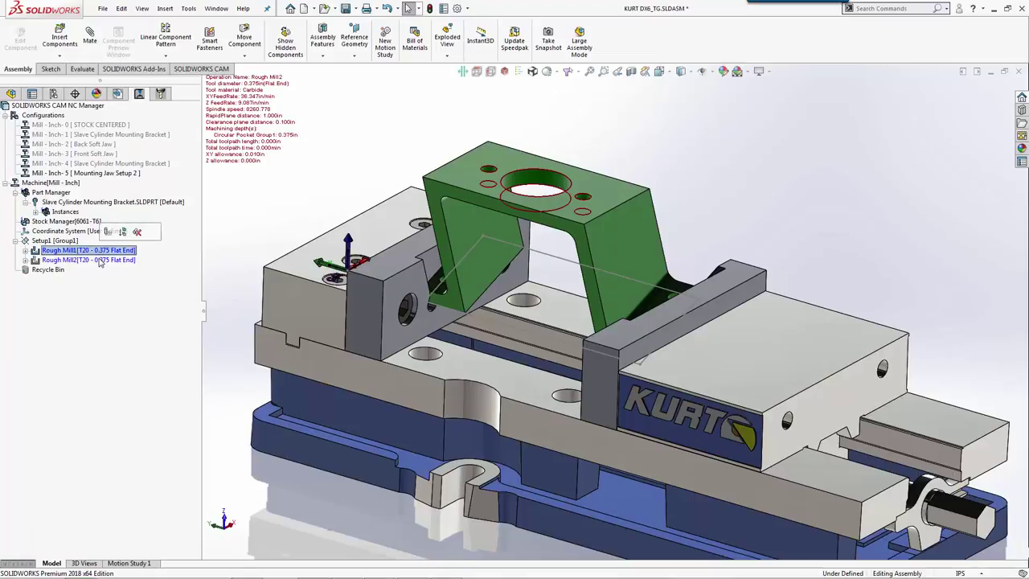
Check the diameter of a small hole on the bracket's top face against the Rough Mill2 operation's tool
{"action": "left_click", "coordinate": [100, 261]}
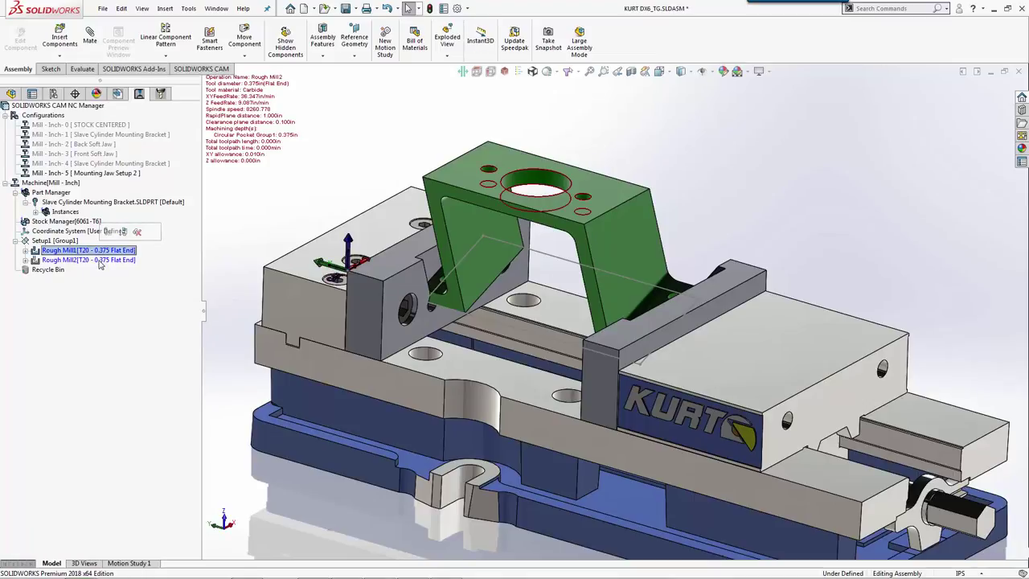
{"action": "left_click", "coordinate": [488, 169]}
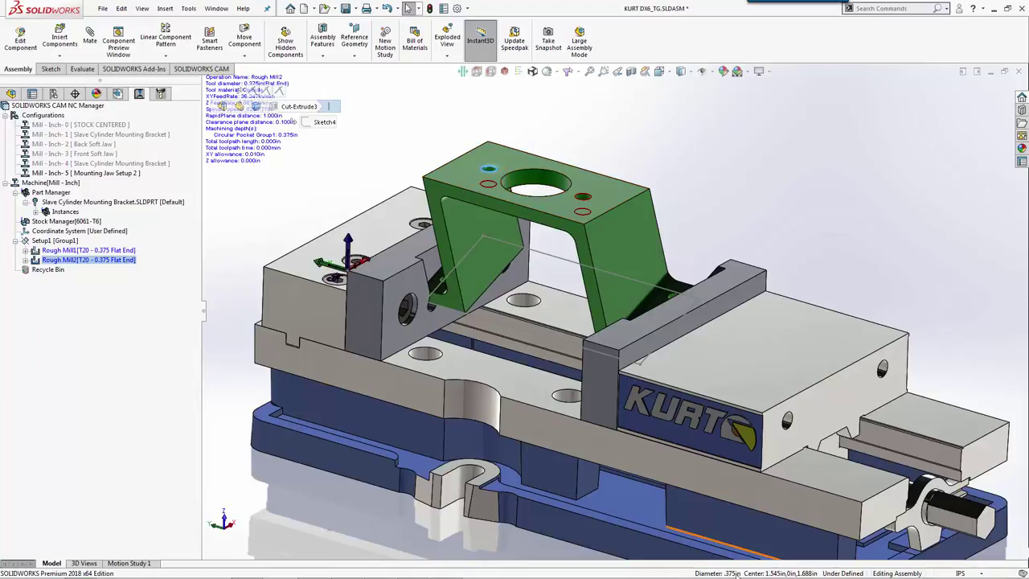
{"action": "left_click", "coordinate": [362, 174]}
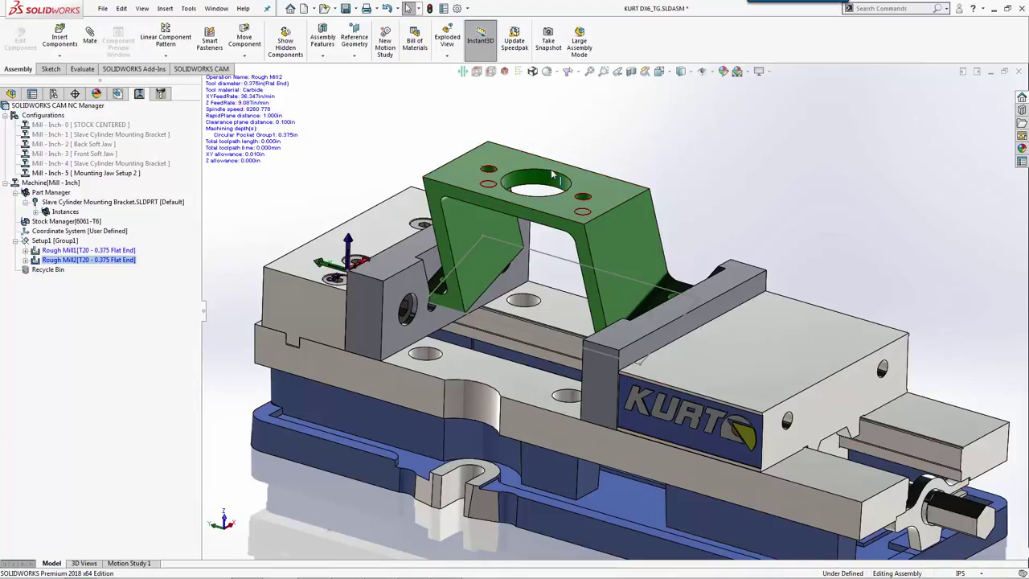
Set the diameter of the two small holes in the bracket's top plate to 0.406 in
{"action": "scroll", "coordinate": [562, 204], "scroll_direction": "down", "scroll_amount": 4}
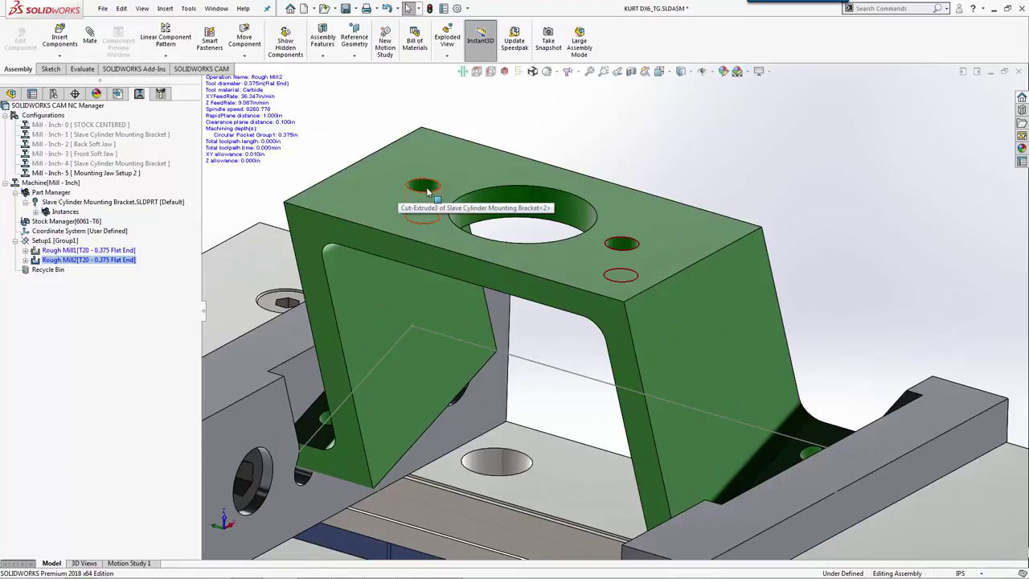
{"action": "left_click", "coordinate": [10, 94]}
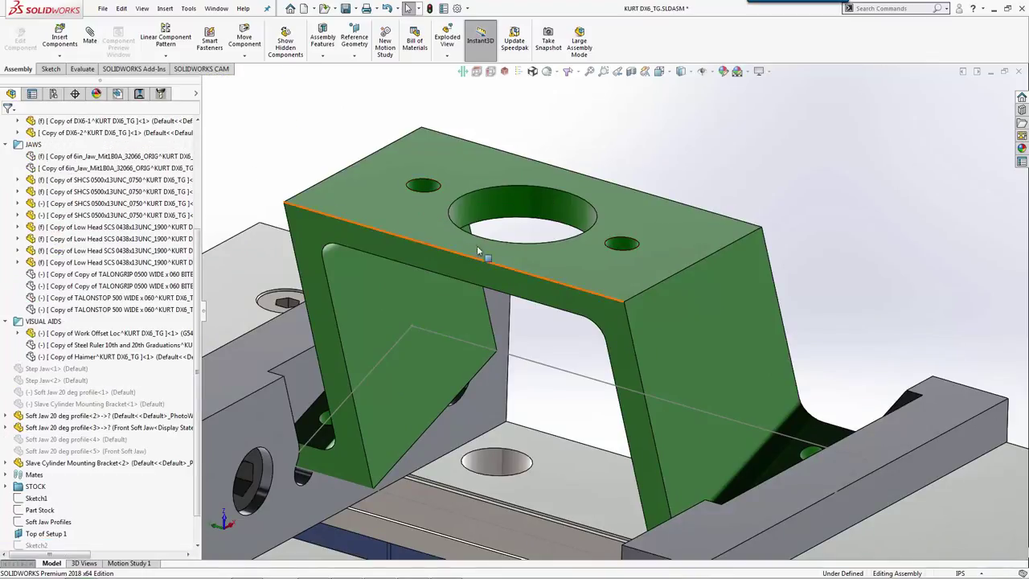
{"action": "double_click", "coordinate": [424, 185]}
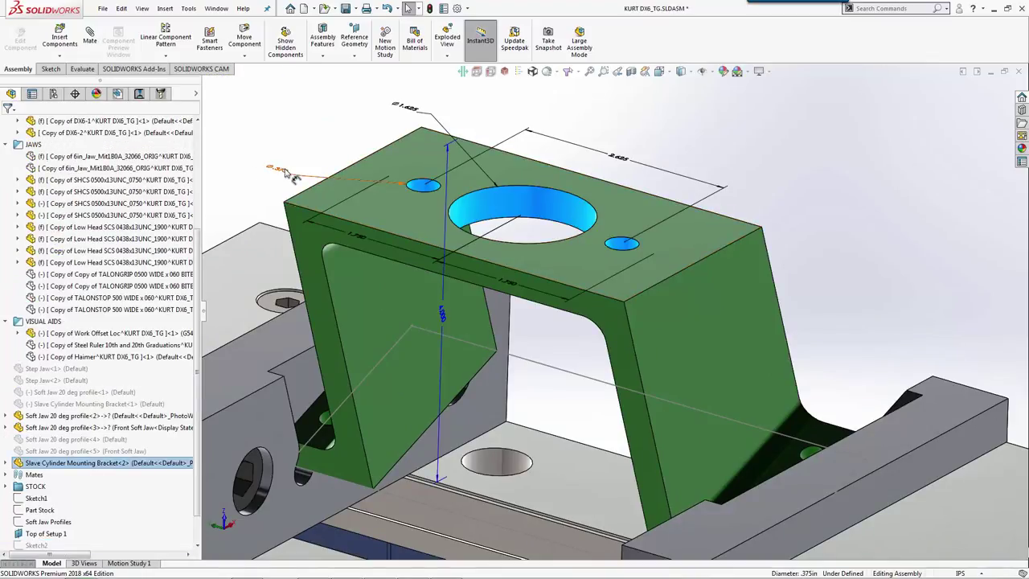
{"action": "double_click", "coordinate": [282, 170]}
{"action": "type", "text": ".406"}
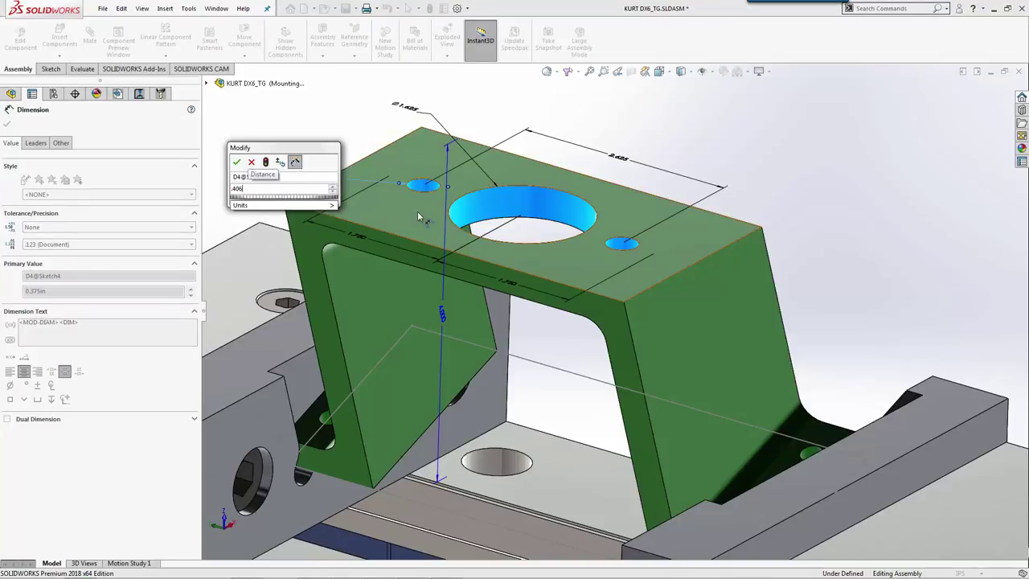
{"action": "key", "text": "Return"}
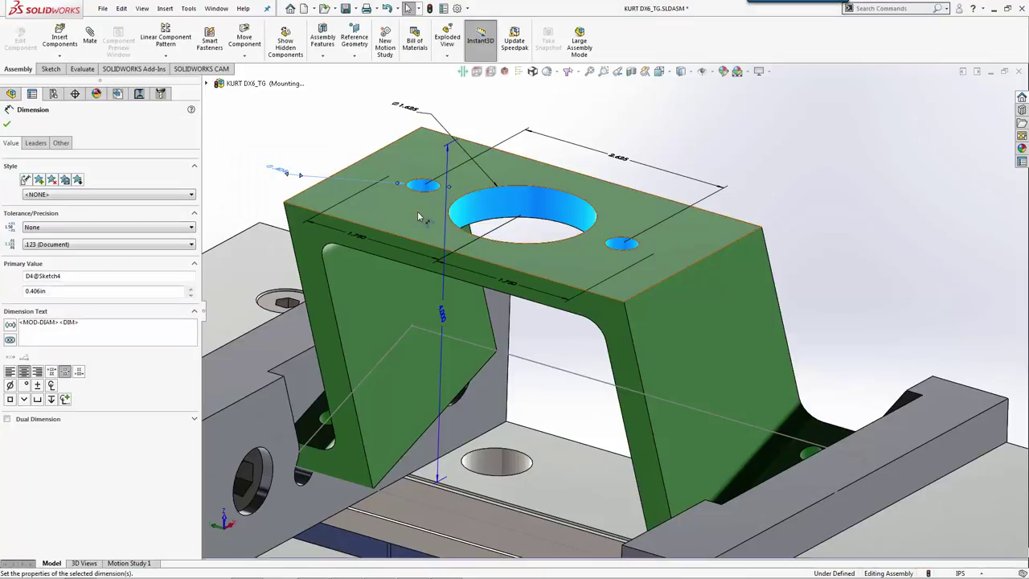
{"action": "left_click", "coordinate": [295, 126]}
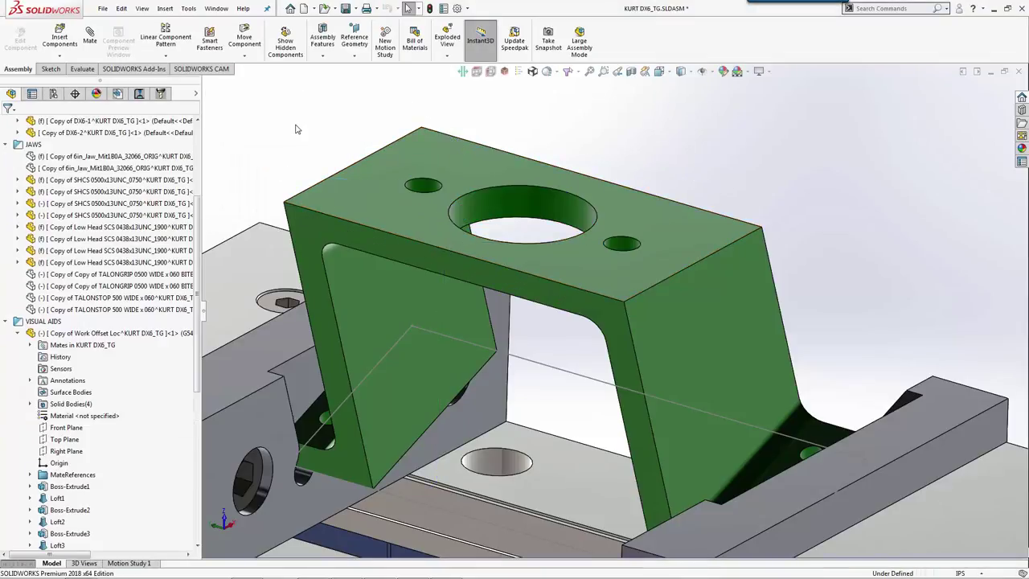
Return to the CAM operations and rebuild the CAM data to match the modified bracket
{"action": "left_click", "coordinate": [139, 94]}
{"action": "left_click", "coordinate": [160, 95]}
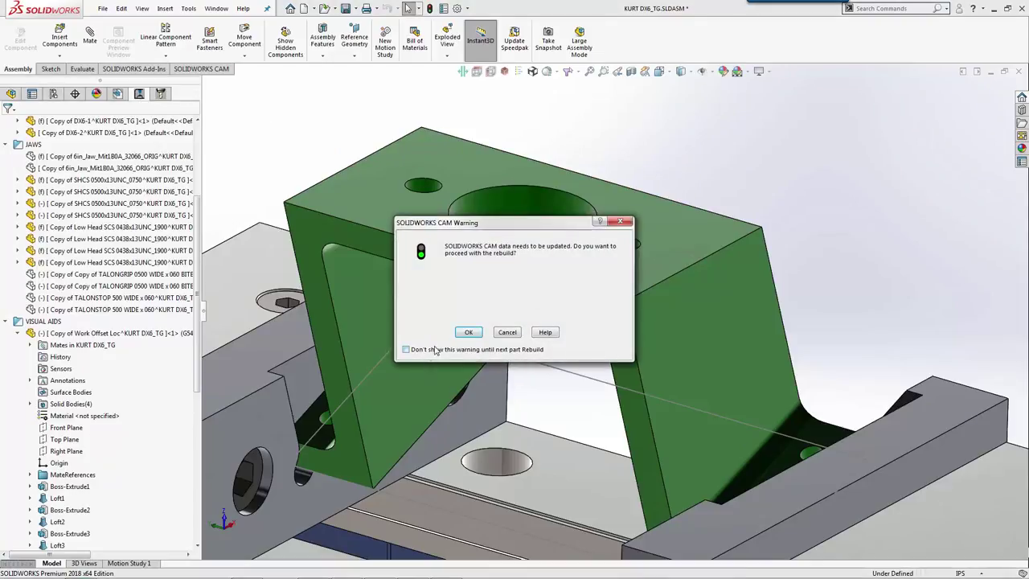
{"action": "left_click", "coordinate": [466, 332]}
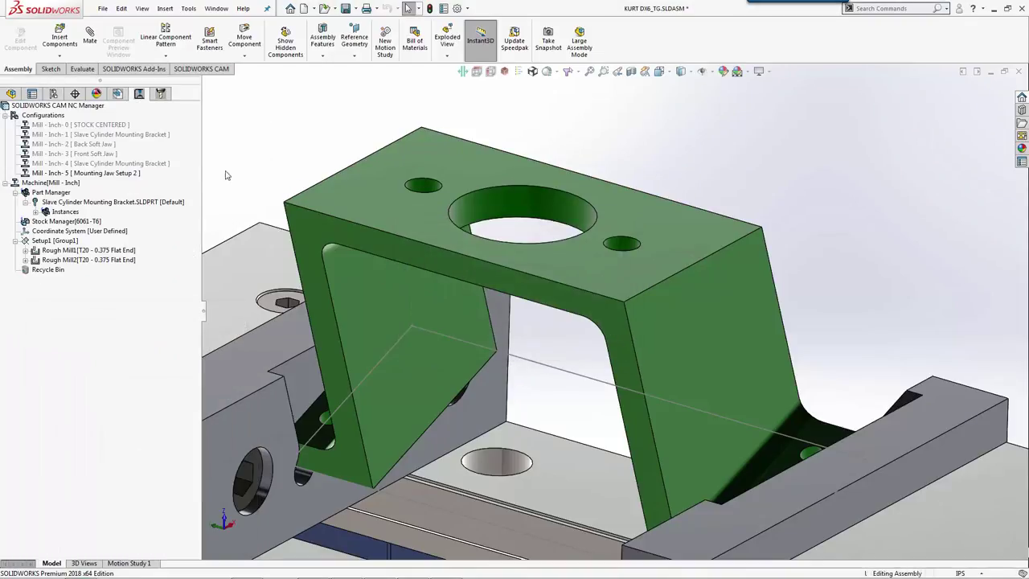
Examine the Rough Mill2 toolpath through the two small holes
{"action": "left_click", "coordinate": [126, 260]}
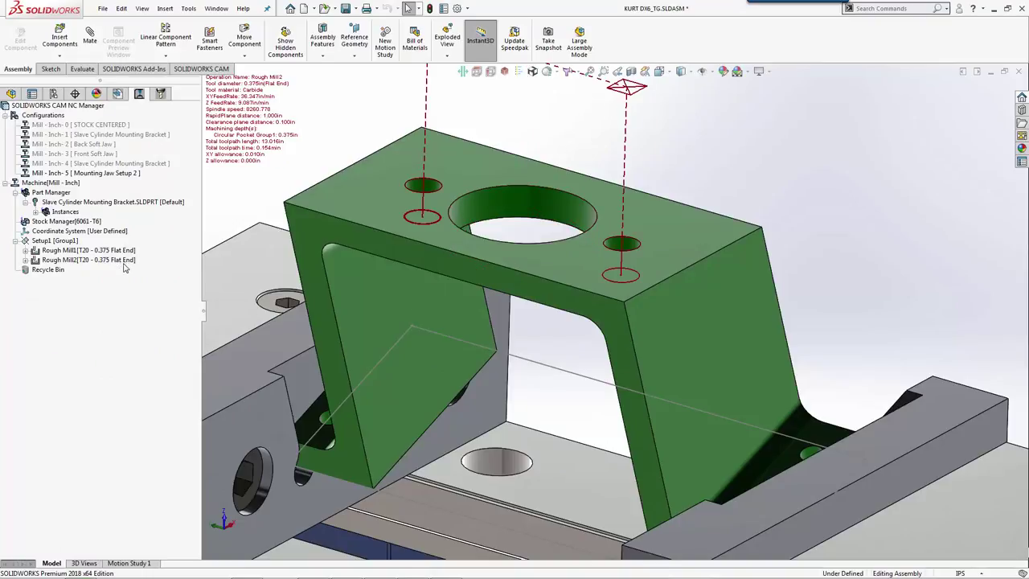
{"action": "left_click", "coordinate": [123, 263]}
{"action": "middle_click_drag", "start_coordinate": [260, 217], "coordinate": [229, 221]}
{"action": "scroll", "coordinate": [257, 239], "scroll_direction": "up", "scroll_amount": 2}
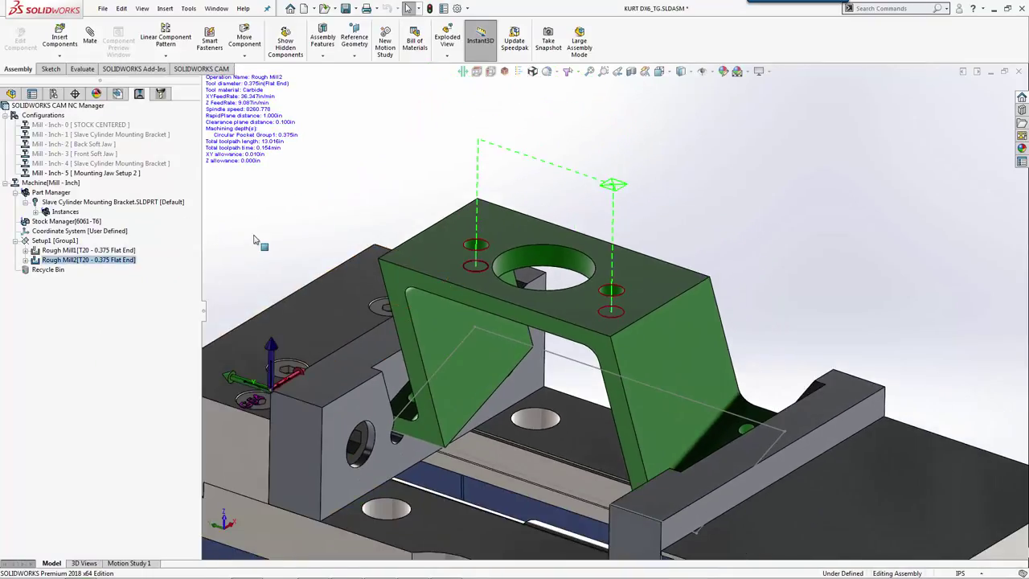
Define the feeds and speeds of the large bore's Rough Mill1 operation by Tool
{"action": "left_click", "coordinate": [112, 251]}
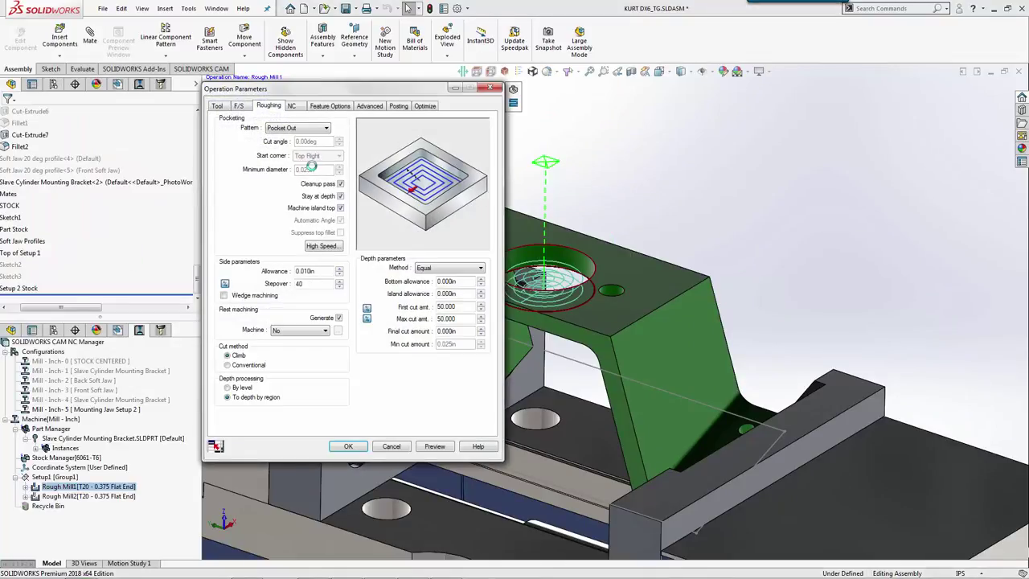
{"action": "left_click", "coordinate": [238, 106]}
{"action": "left_click", "coordinate": [333, 124]}
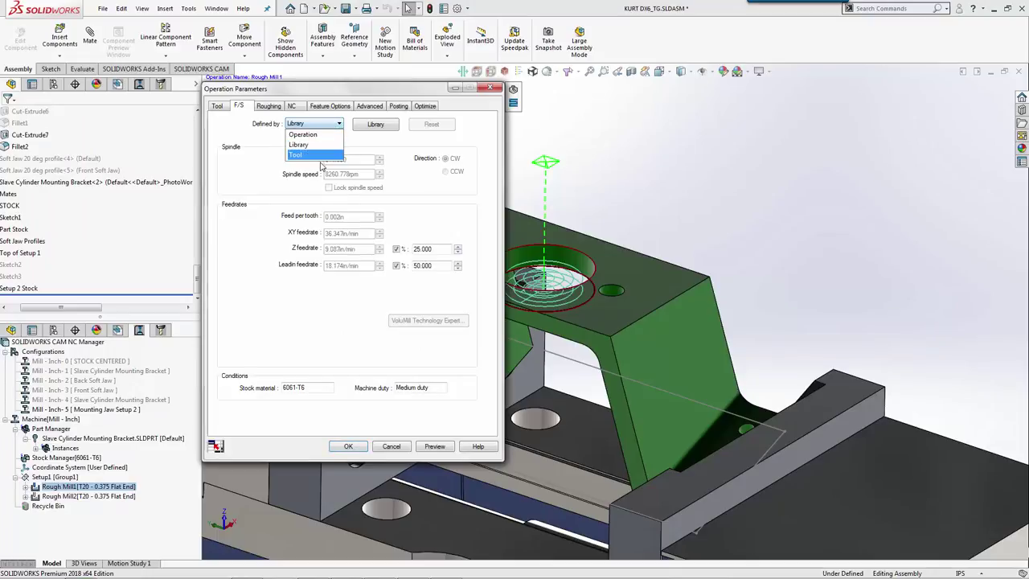
{"action": "left_click", "coordinate": [318, 155]}
Set the Rough Mill1 side allowance to 0 and switch its first and maximum cut amounts to 0.188 in
{"action": "left_click", "coordinate": [268, 106]}
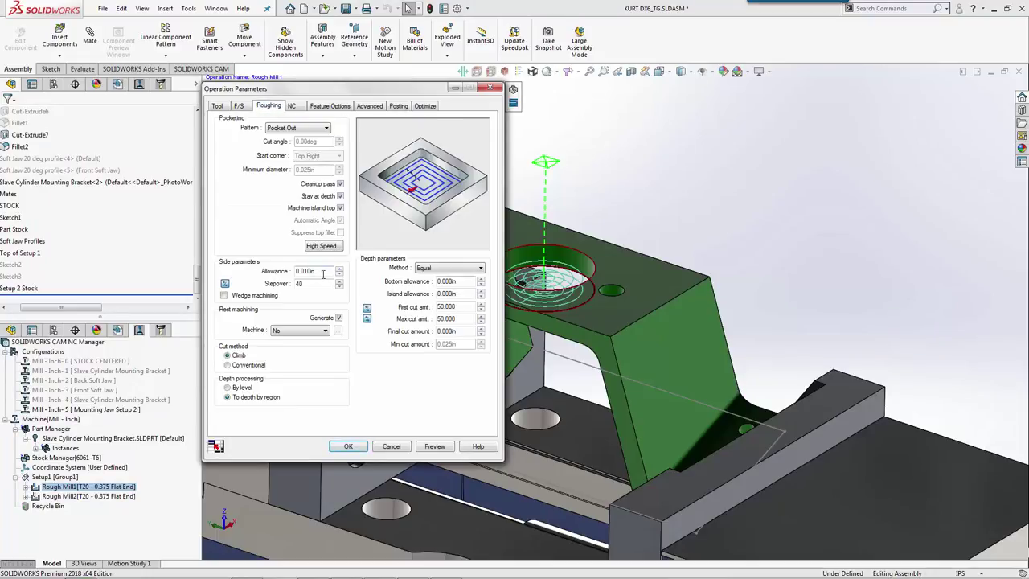
{"action": "left_click_drag", "start_coordinate": [324, 274], "coordinate": [234, 271]}
{"action": "key", "text": "Tab"}
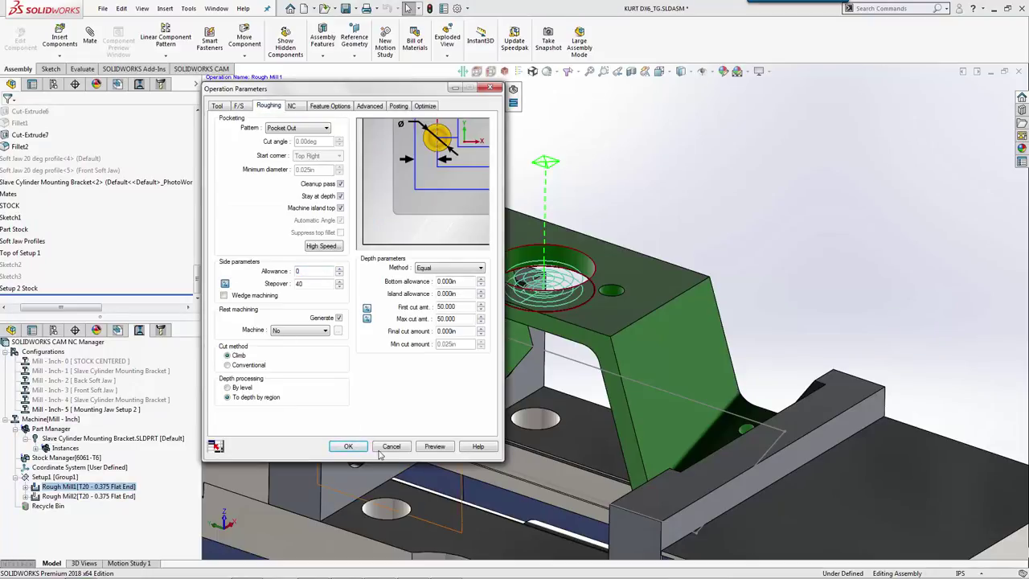
{"action": "left_click", "coordinate": [366, 308]}
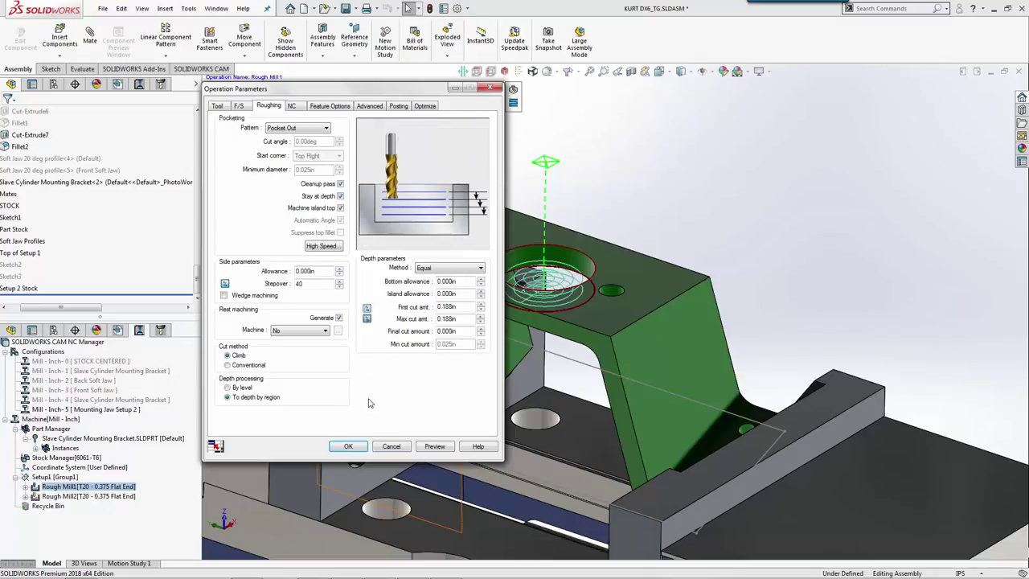
{"action": "left_click", "coordinate": [349, 446]}
Set the Rough Mill2 side allowance to 0 and define its feeds and speeds by Tool
{"action": "left_click", "coordinate": [119, 260]}
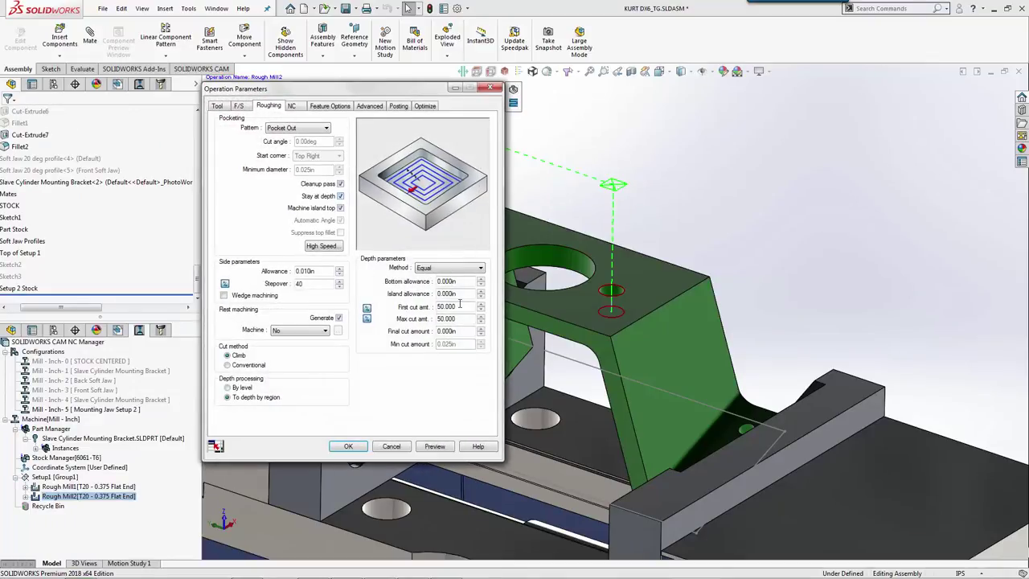
{"action": "left_click_drag", "start_coordinate": [320, 271], "coordinate": [175, 257]}
{"action": "type", "text": "0"}
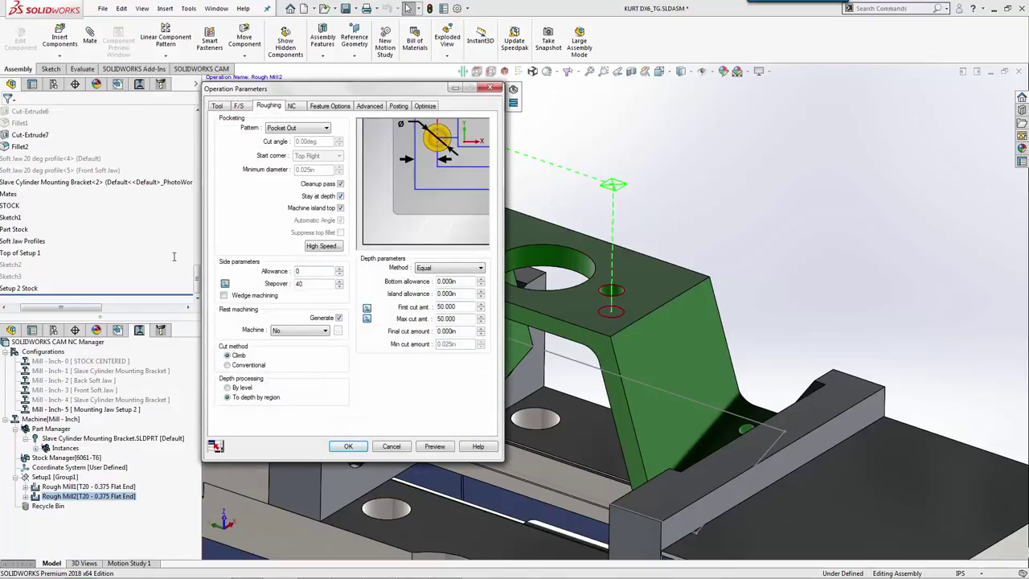
{"action": "left_click", "coordinate": [239, 105]}
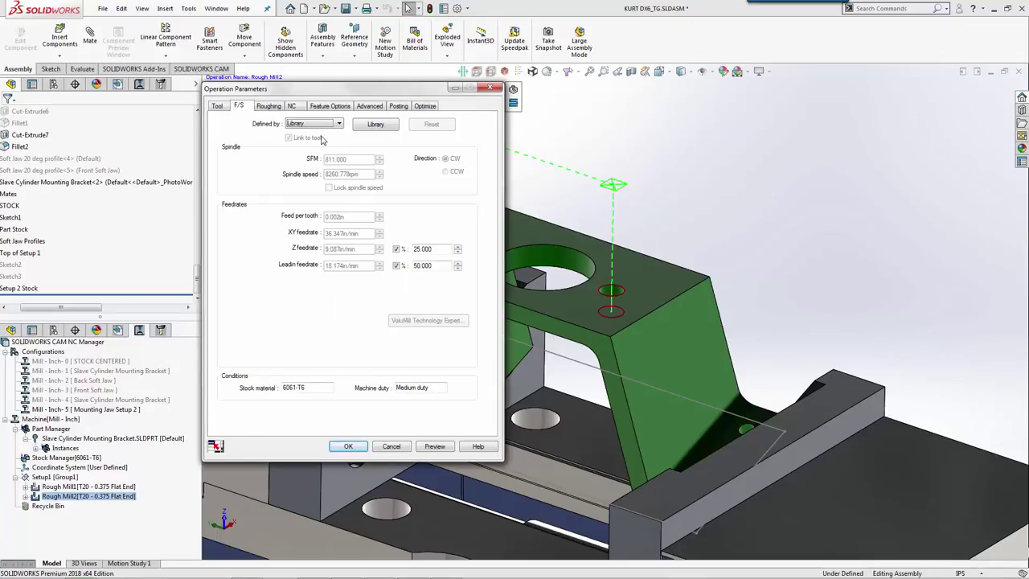
{"action": "left_click", "coordinate": [322, 124]}
{"action": "left_click", "coordinate": [317, 160]}
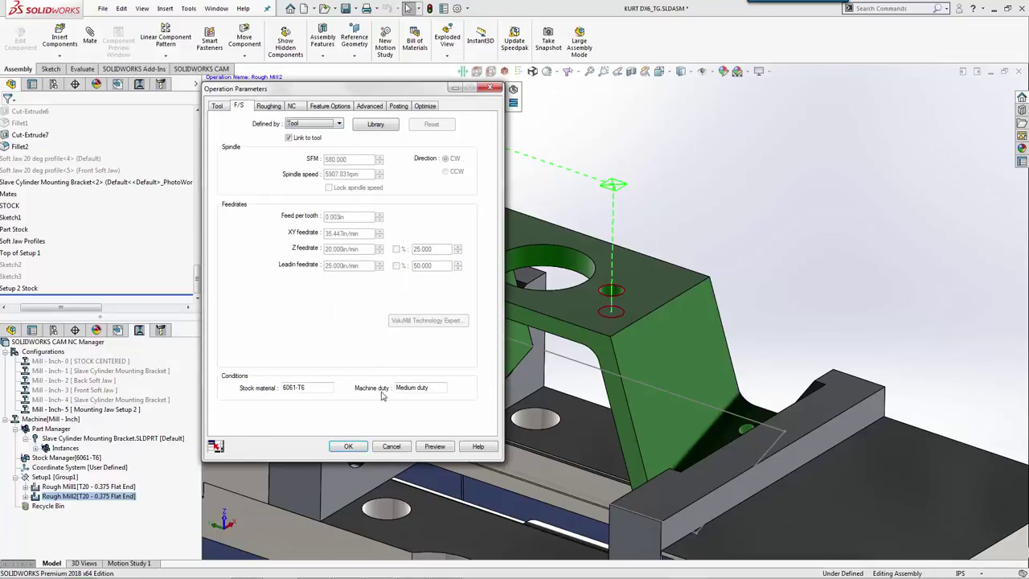
{"action": "left_click", "coordinate": [349, 446]}
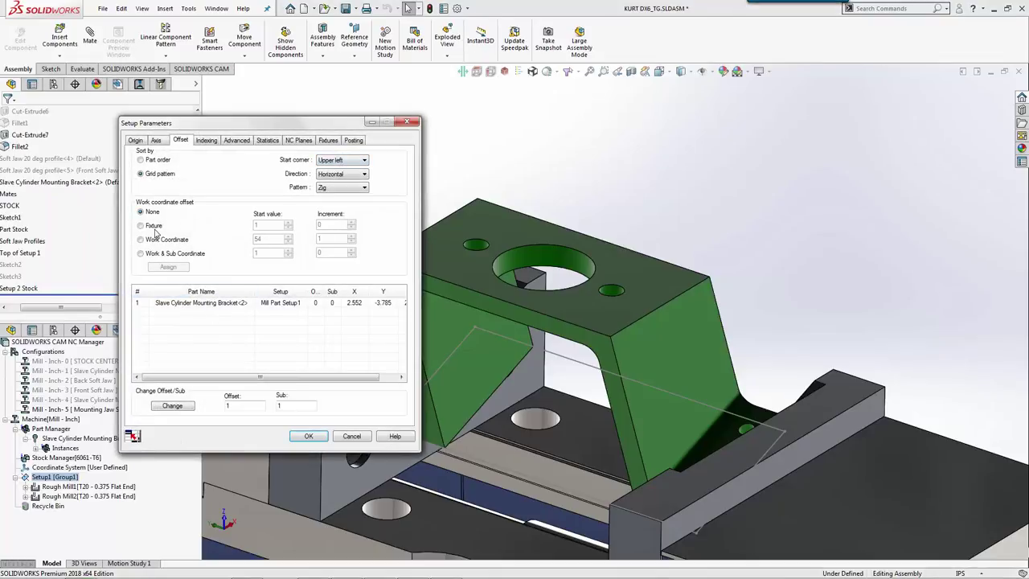
Set Setup1's work coordinate offset type to Work Coordinate starting at 54, and check its origin settings
{"action": "left_click", "coordinate": [141, 226]}
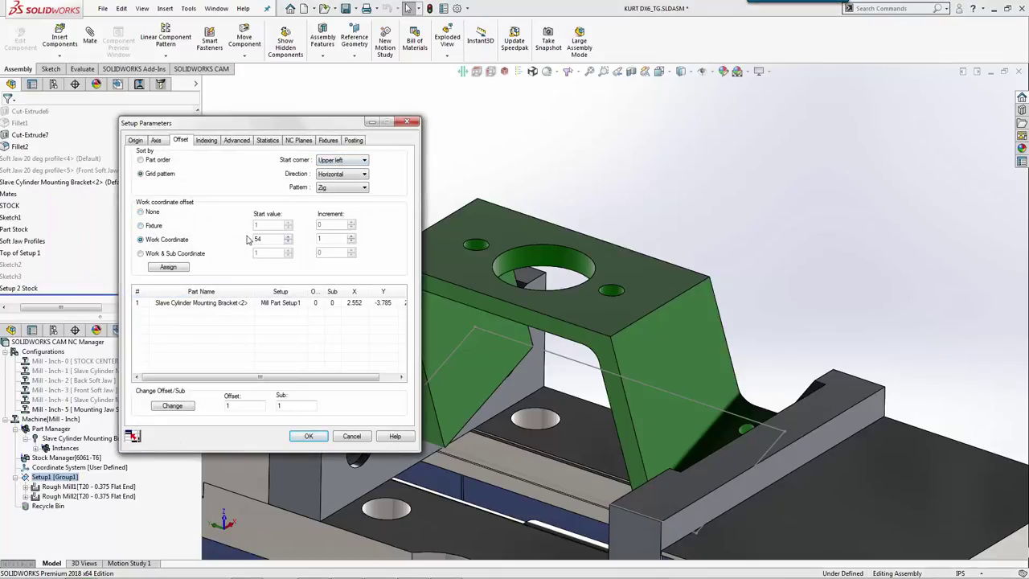
{"action": "left_click_drag", "start_coordinate": [279, 128], "coordinate": [512, 64]}
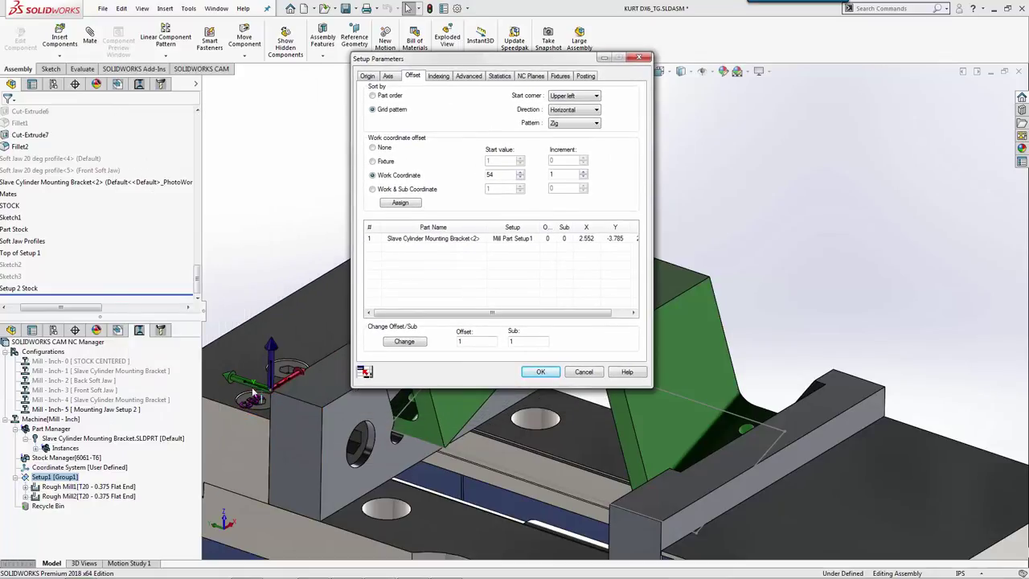
{"action": "left_click", "coordinate": [367, 76]}
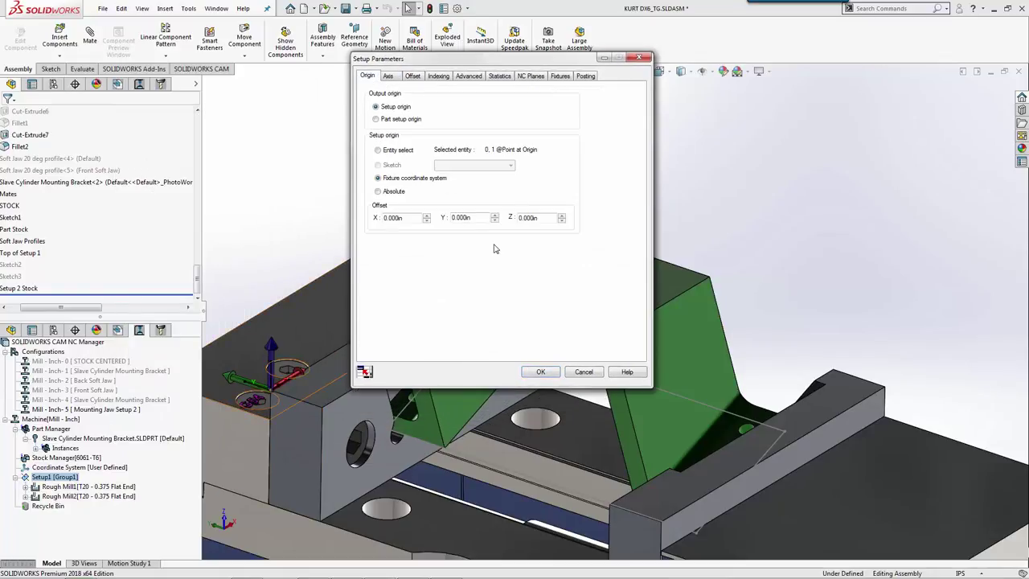
{"action": "left_click", "coordinate": [540, 371]}
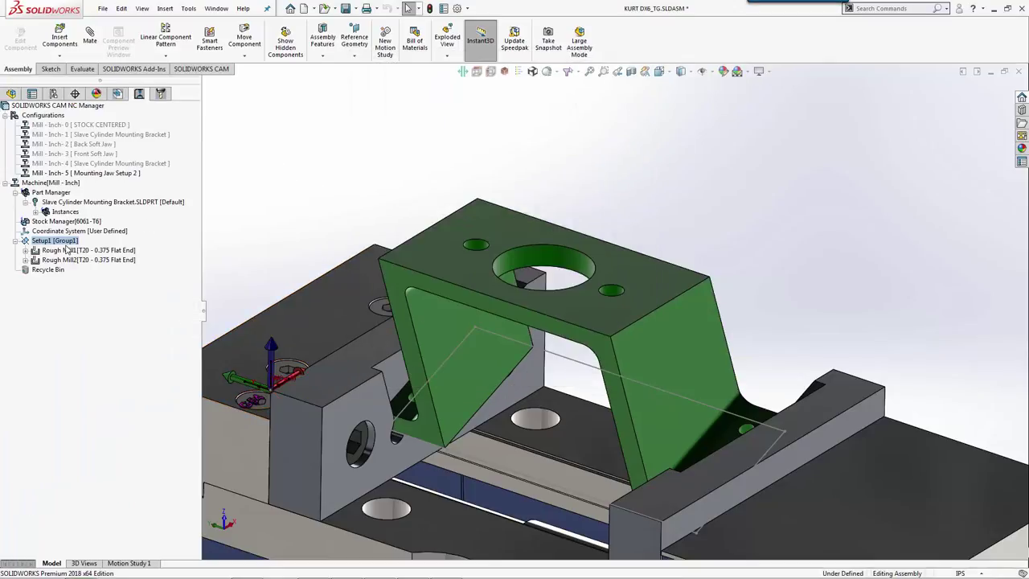
Run the toolpath simulation for Setup1 through both rough milling operations and close it
{"action": "right_click", "coordinate": [64, 242]}
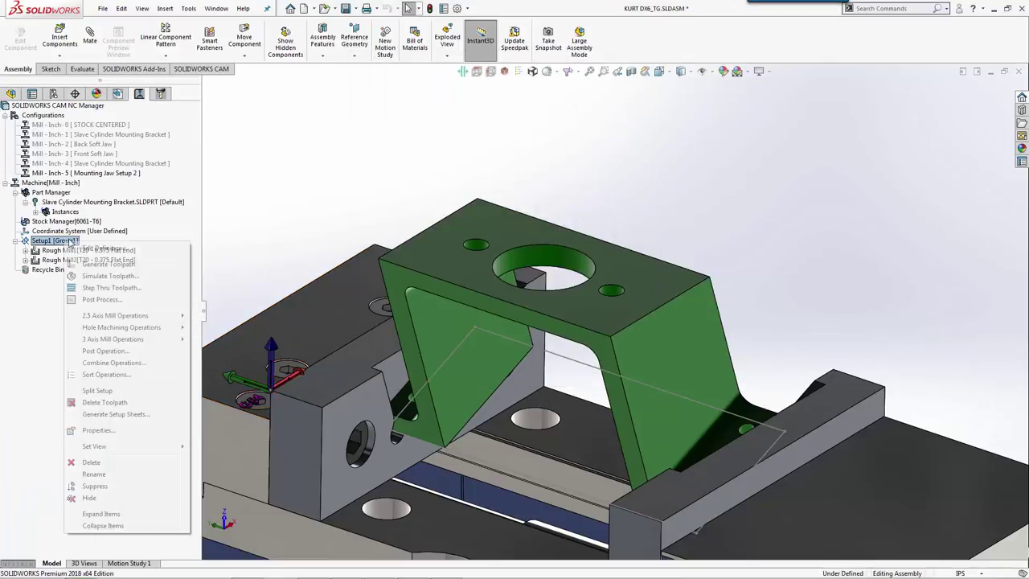
{"action": "left_click", "coordinate": [93, 277]}
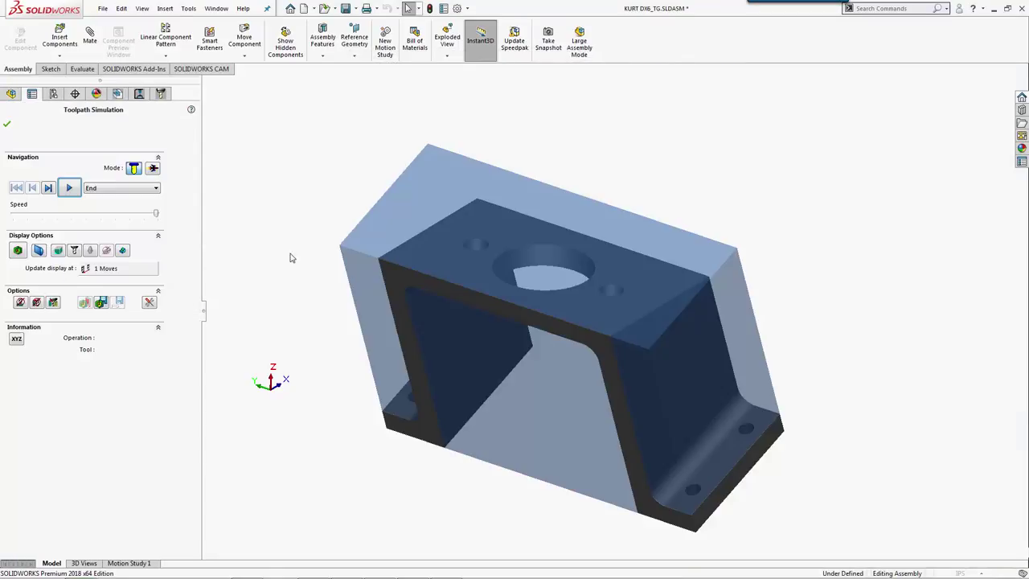
{"action": "left_click", "coordinate": [69, 188]}
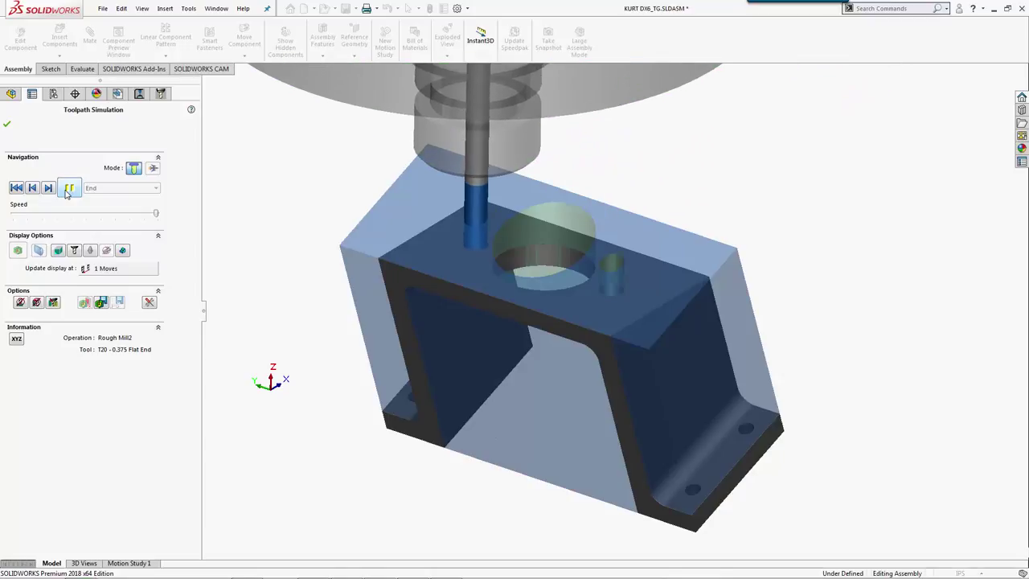
{"action": "left_click", "coordinate": [7, 126]}
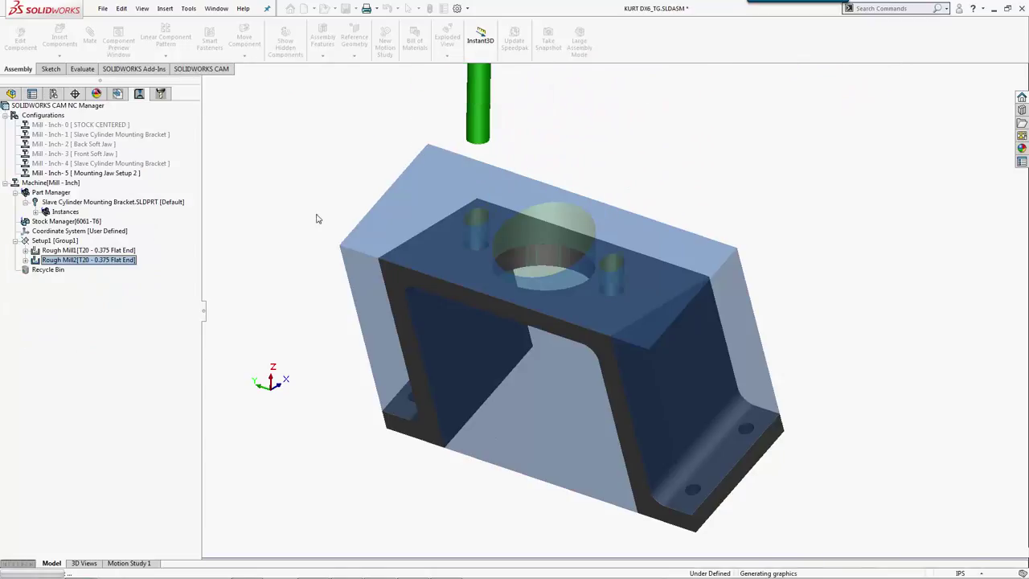